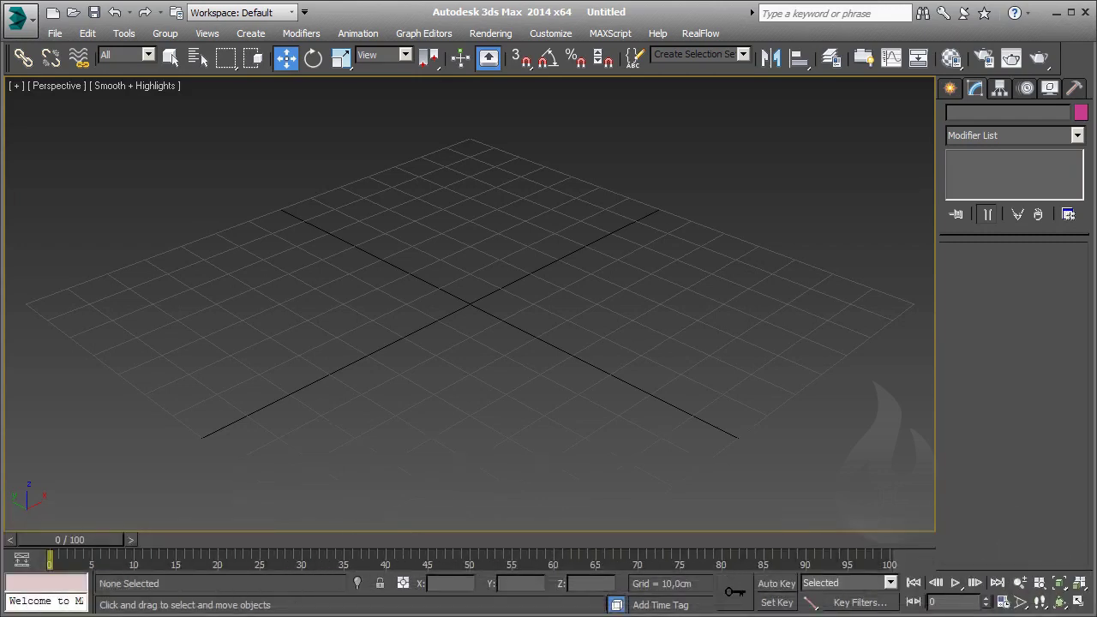
- Create a Super Spray emitter, SuperSpray001, at the grid centre
left_click(950, 90)
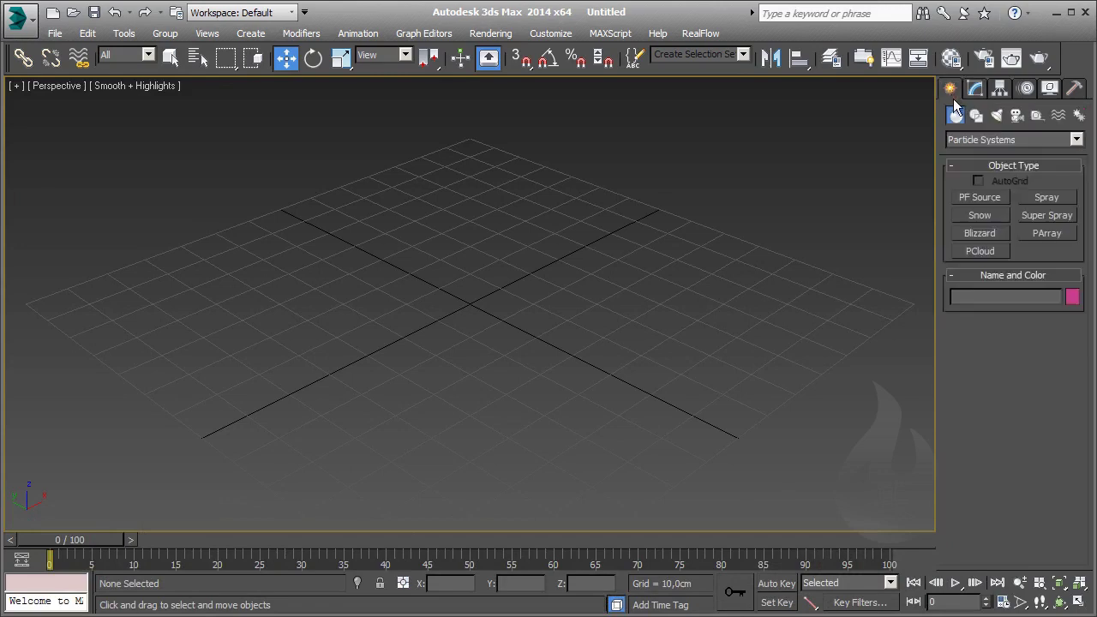
left_click(1050, 216)
left_click_drag(470, 298, 514, 319)
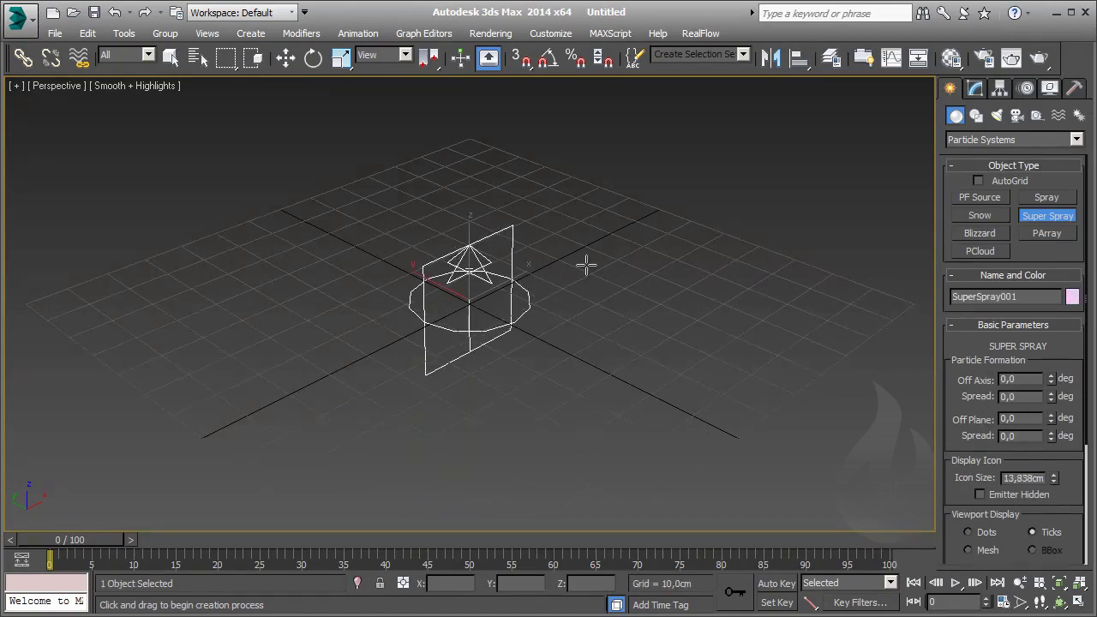
key("w")
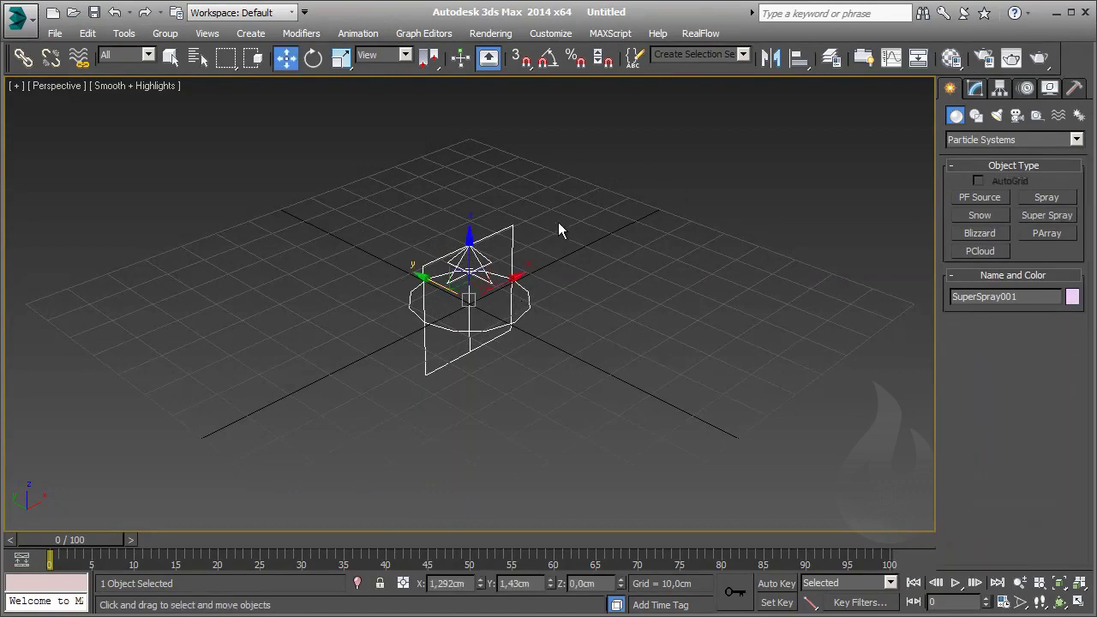
- Orbit the view and scrub the timeline to watch particles stream upward
middle_click_drag(558, 222, 557, 285)
middle_click_drag(572, 324, 570, 289, "alt")
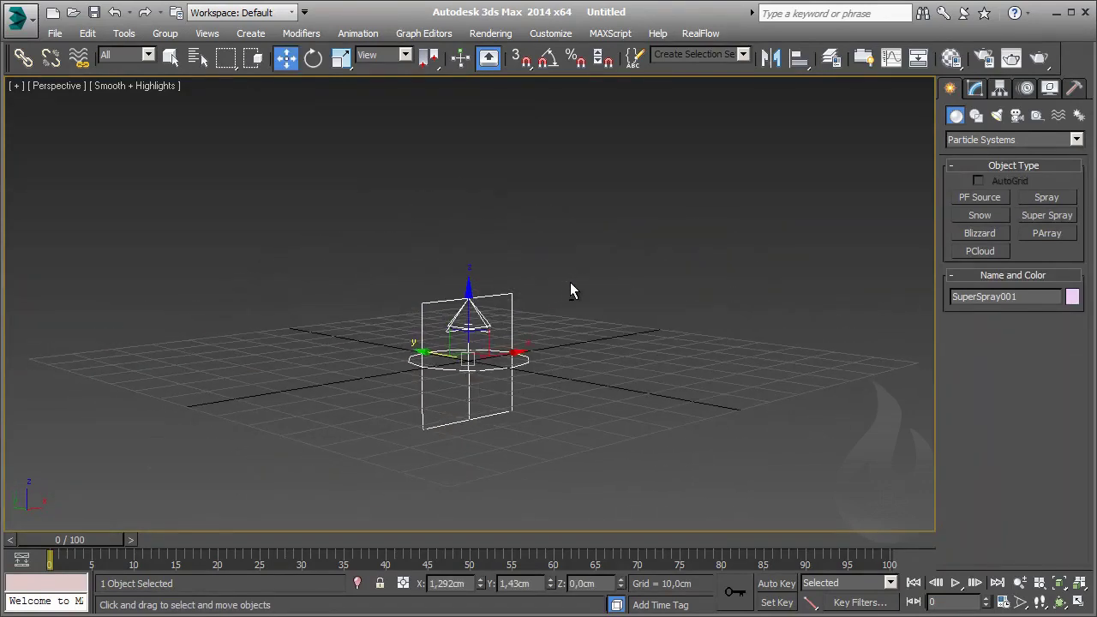
middle_click_drag(517, 248, 523, 282, "alt")
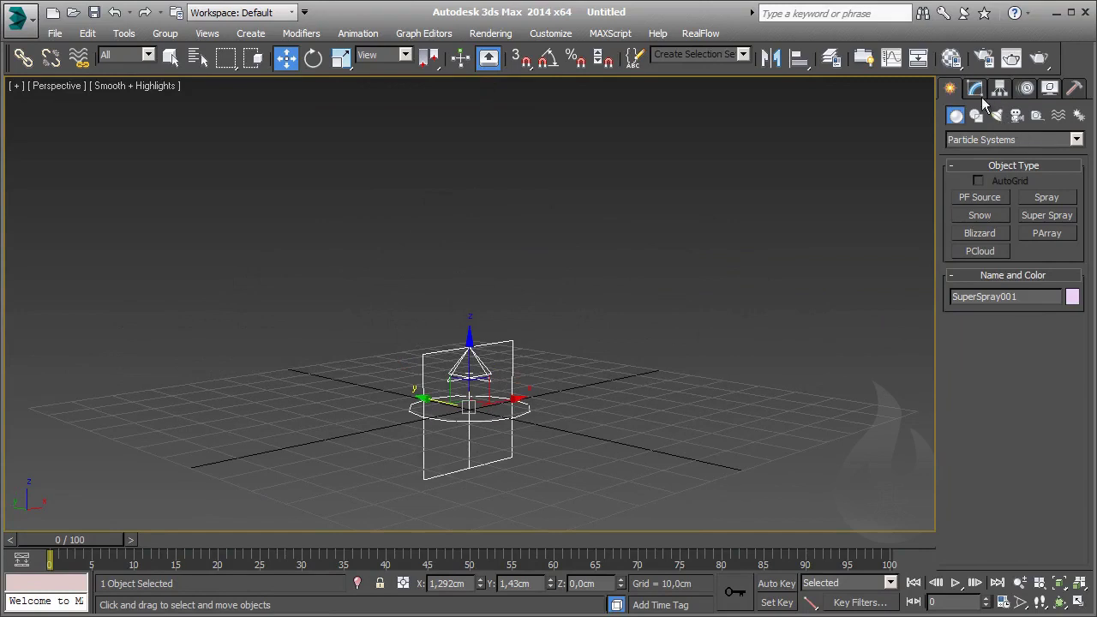
mouse_move(60, 556)
left_mouse_down()
mouse_move(111, 553)
mouse_move(90, 555)
left_mouse_up()
key("w")
middle_click_drag(465, 289, 455, 315)
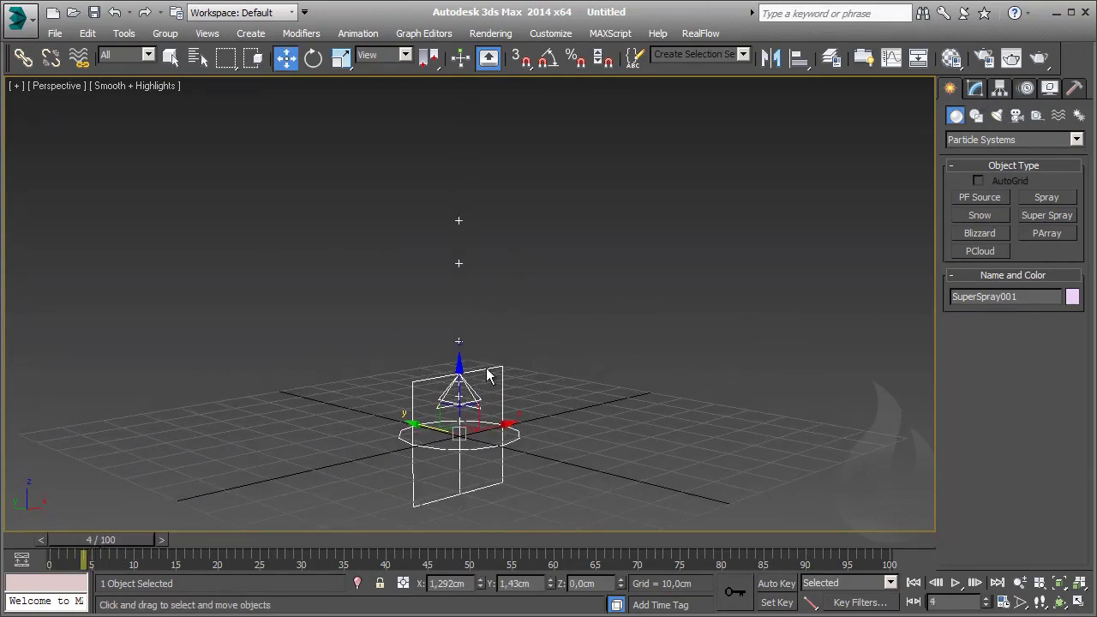
- Set the emitter's viewport Percentage of Particles to 100
left_click(977, 87)
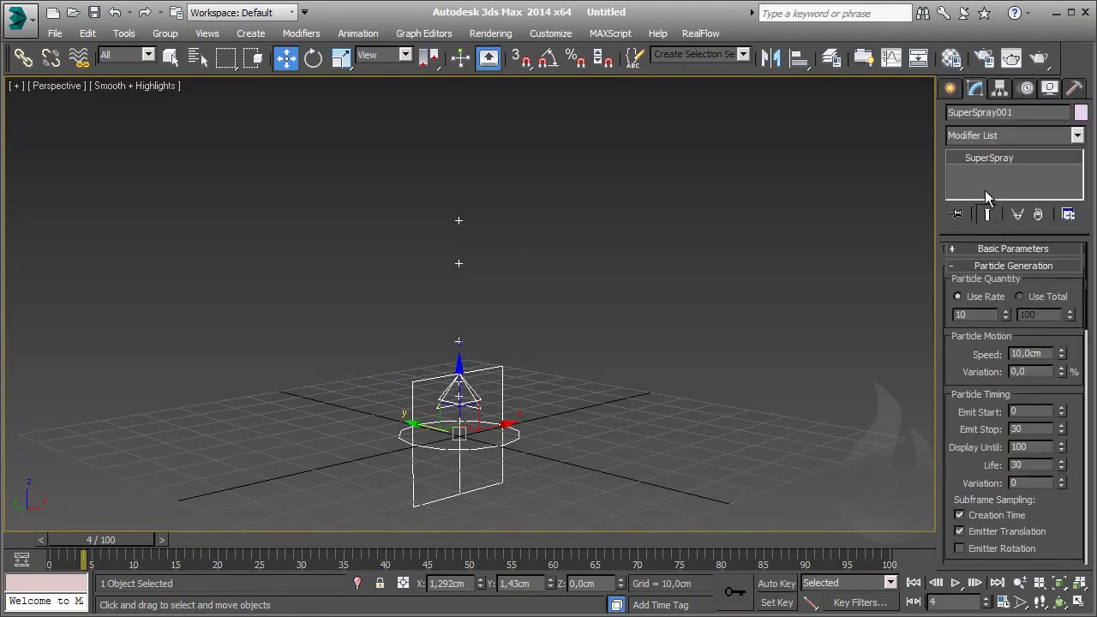
left_click(1021, 248)
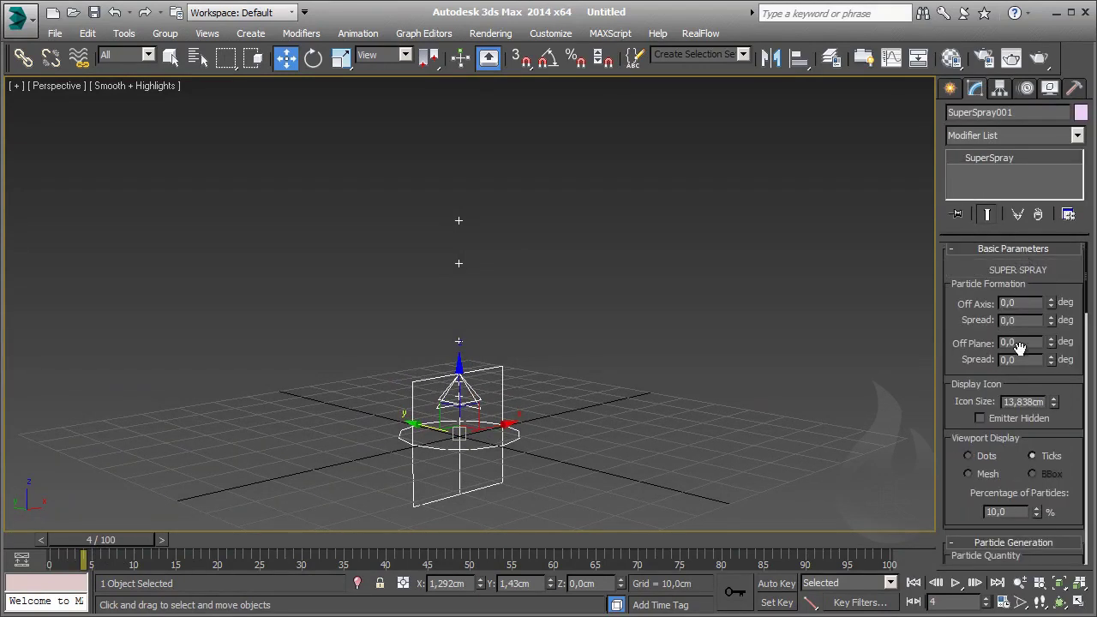
left_click(998, 512)
type("100")
key("Return")
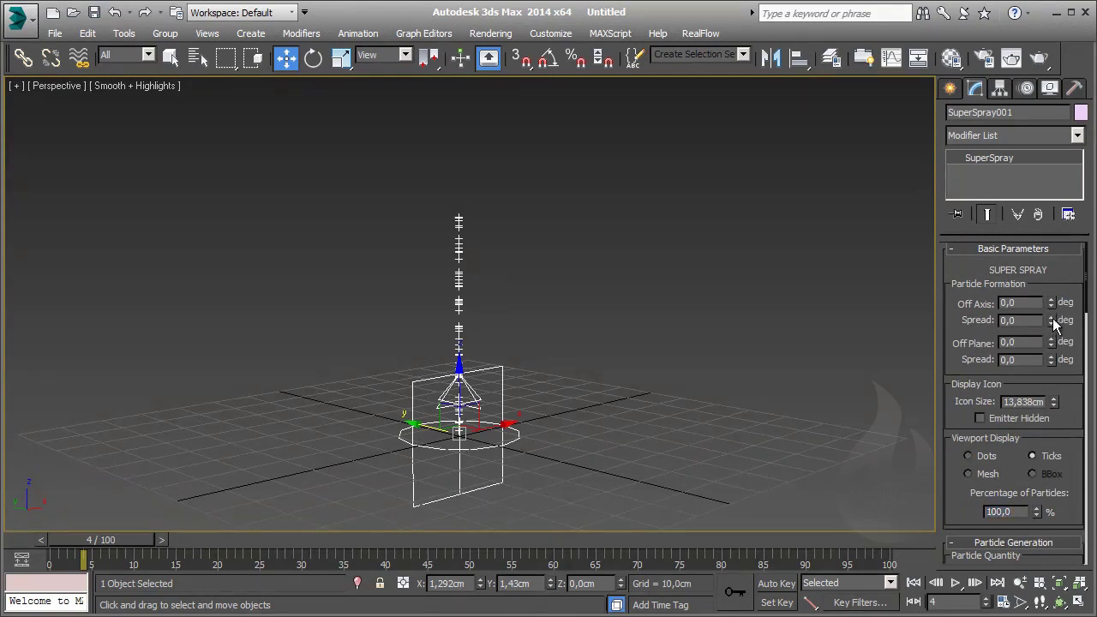
- Widen the particle formation to Spread 44 and Off Plane 17
left_click_drag(1053, 322, 1056, 295)
mouse_move(1053, 346)
left_mouse_down()
mouse_move(1051, 334)
mouse_move(1050, 357)
left_mouse_up()
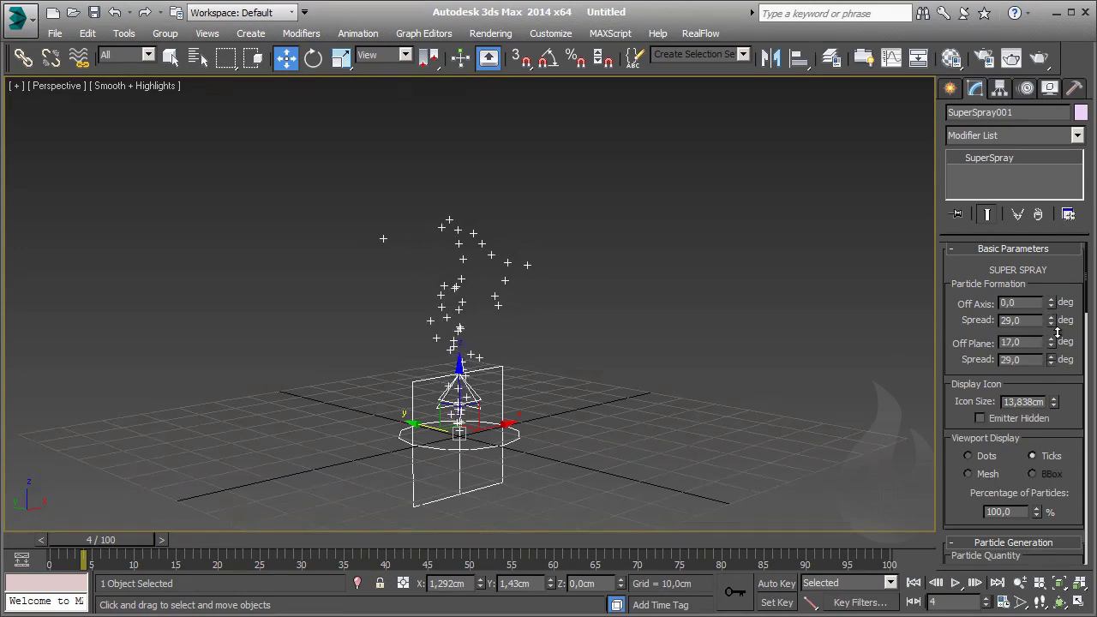
right_click(1052, 360)
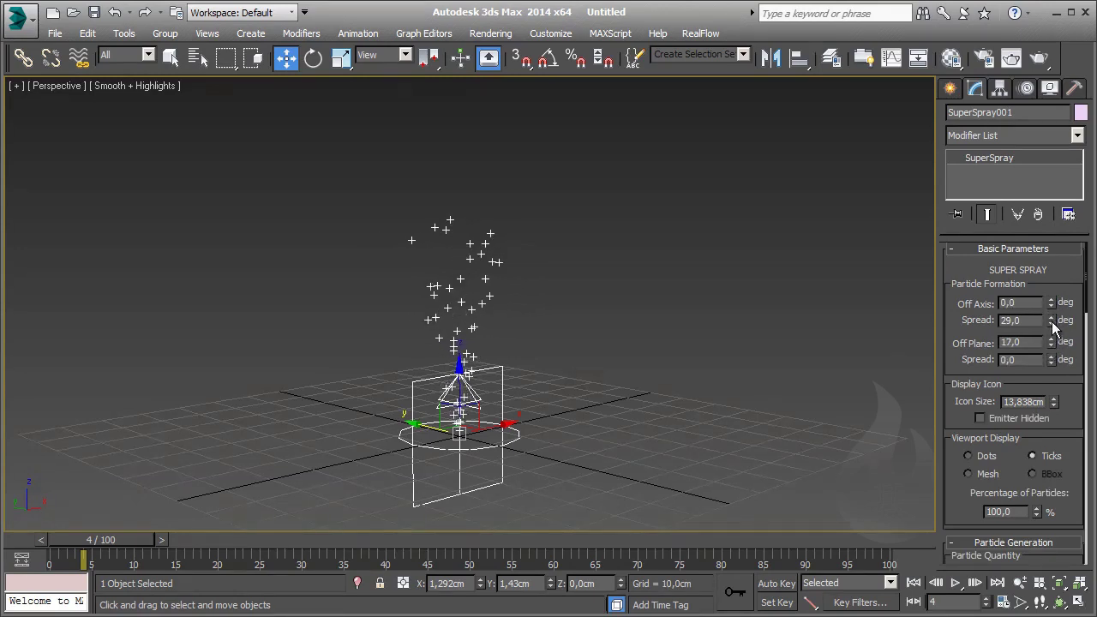
left_click_drag(1052, 320, 1052, 298)
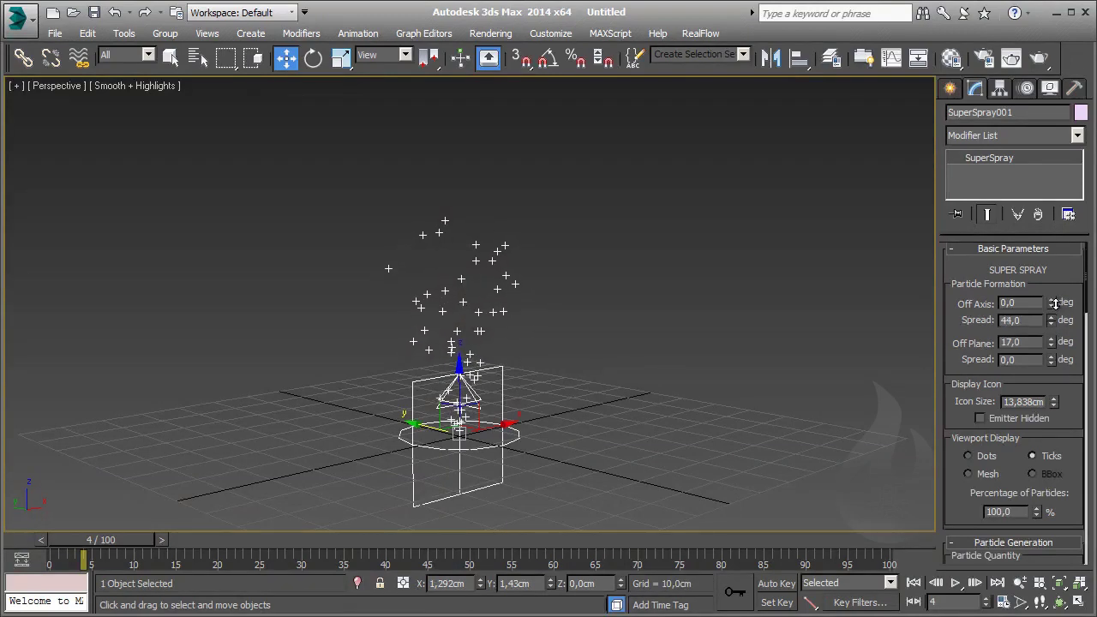
mouse_move(93, 537)
left_mouse_down()
mouse_move(64, 538)
mouse_move(254, 539)
mouse_move(83, 547)
mouse_move(140, 539)
left_mouse_up()
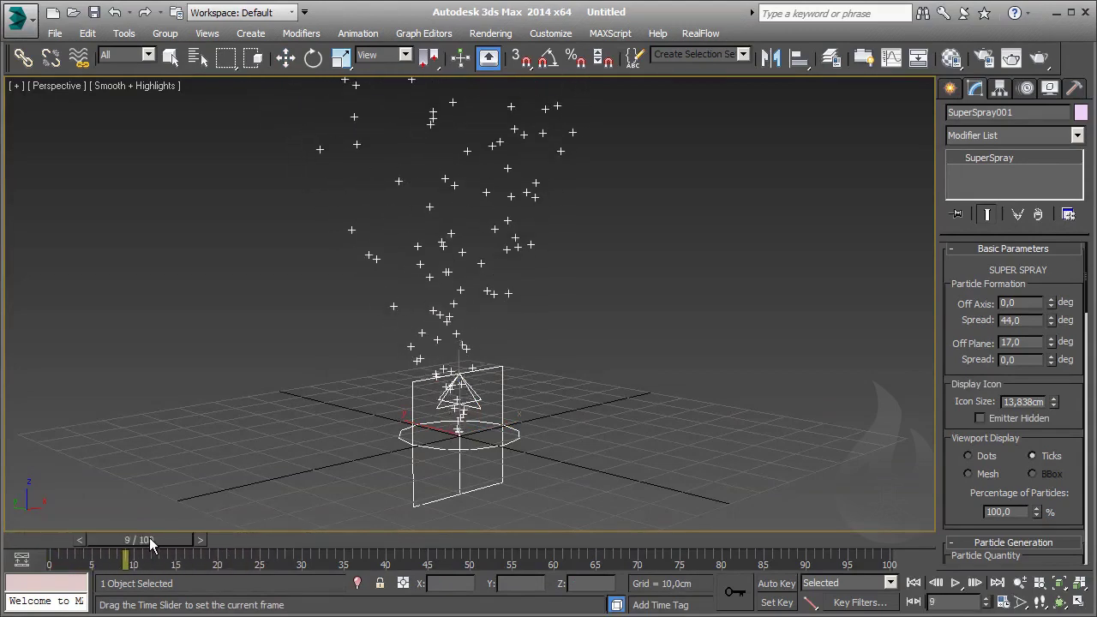
key("w")
scroll(564, 275, "down", 3)
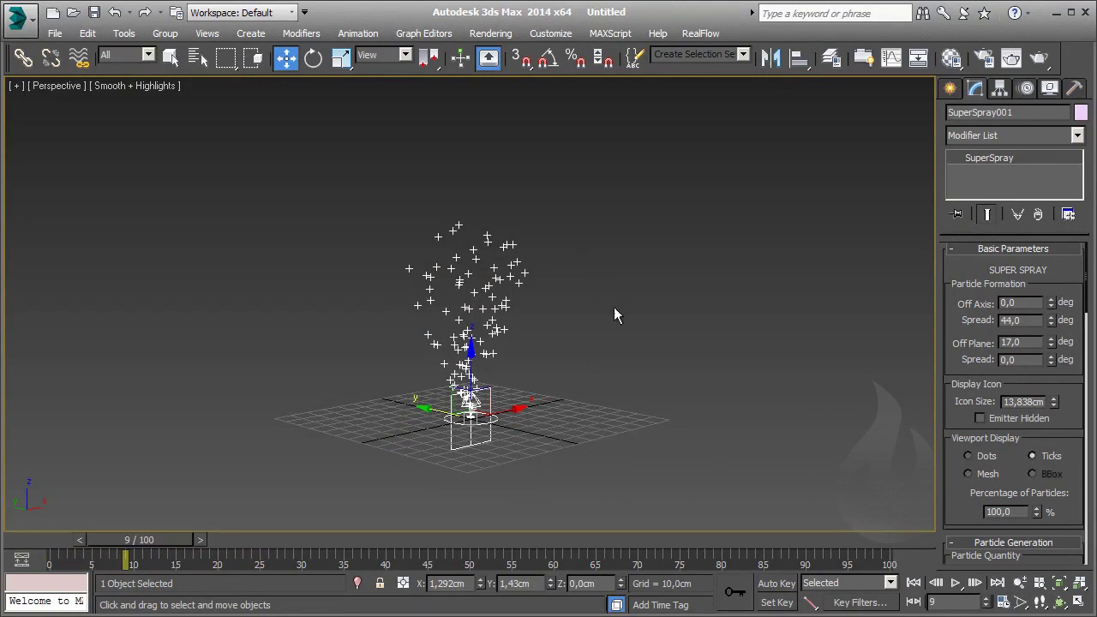
- Create a Gravity force space warp beside the emitter
left_click(951, 89)
left_click(1059, 116)
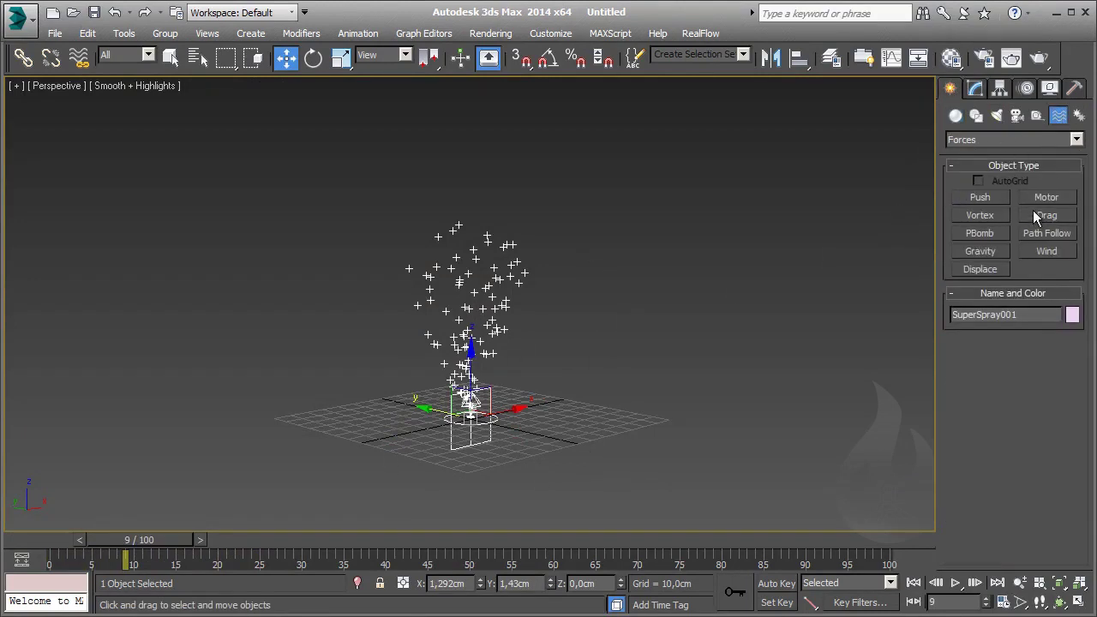
left_click(981, 251)
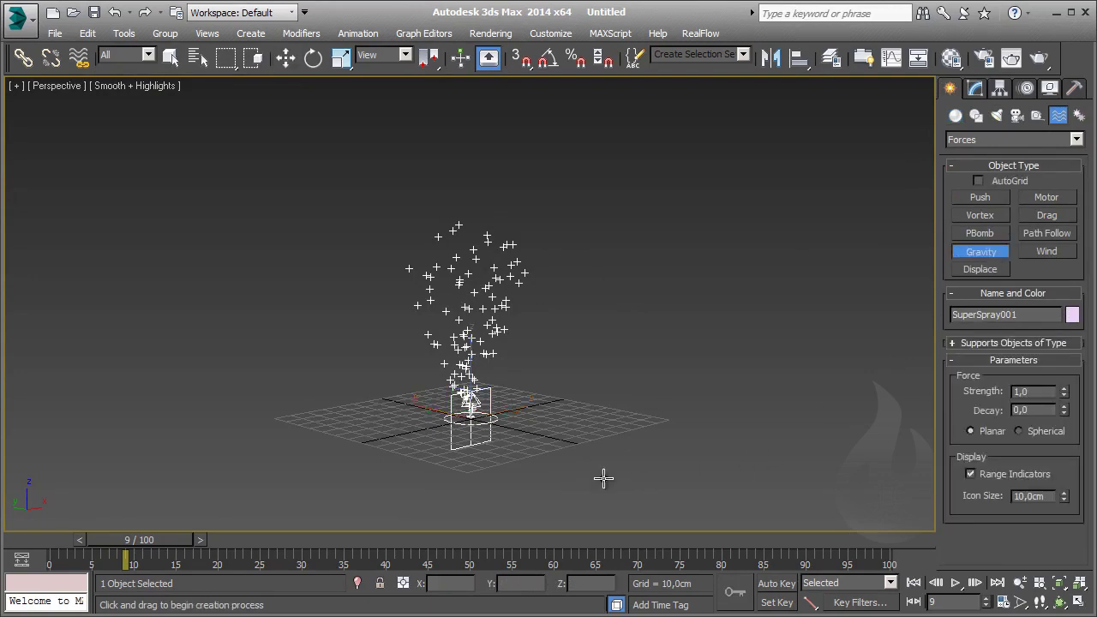
left_click_drag(570, 452, 600, 469)
key("w")
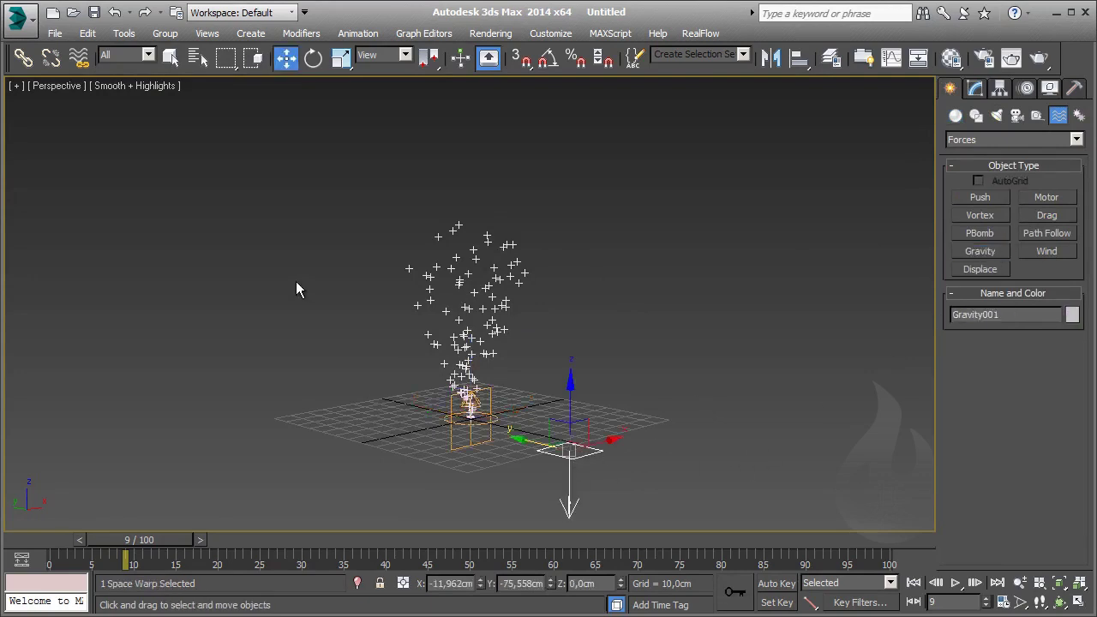
- Bind SuperSpray001 to the Gravity001 space warp
left_click(78, 58)
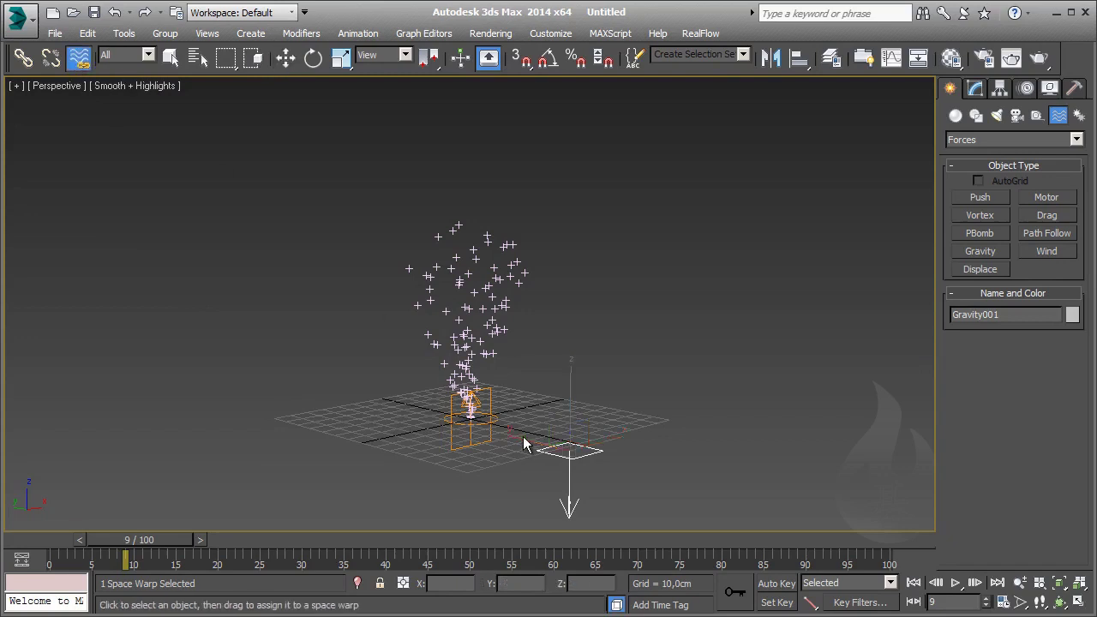
left_click_drag(471, 402, 579, 456)
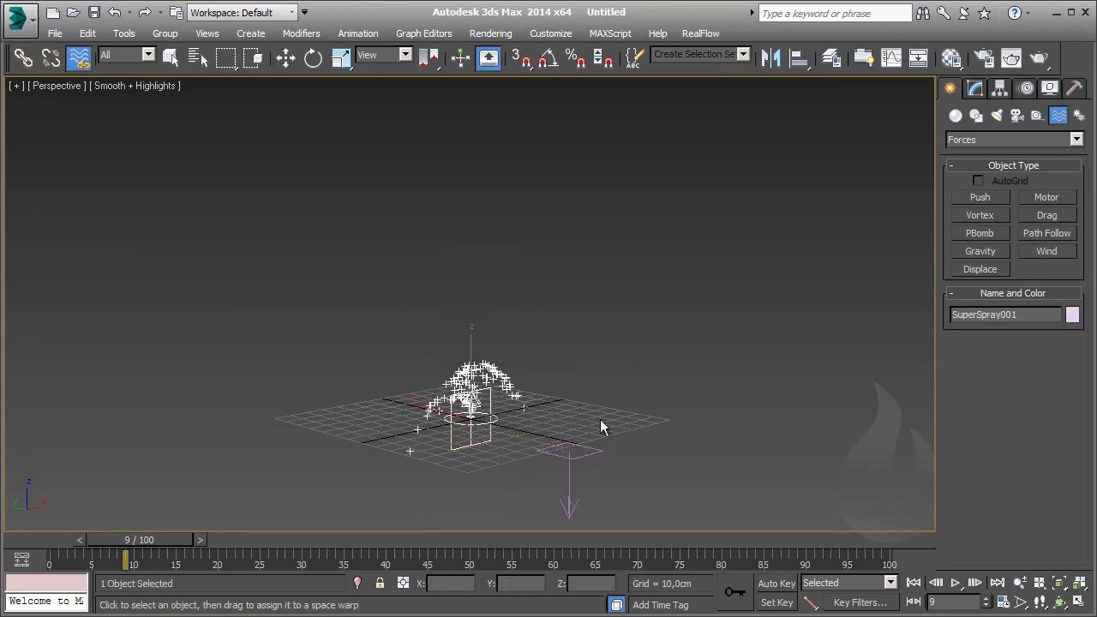
mouse_move(147, 546)
left_mouse_down()
mouse_move(120, 548)
mouse_move(229, 551)
mouse_move(134, 552)
left_mouse_up()
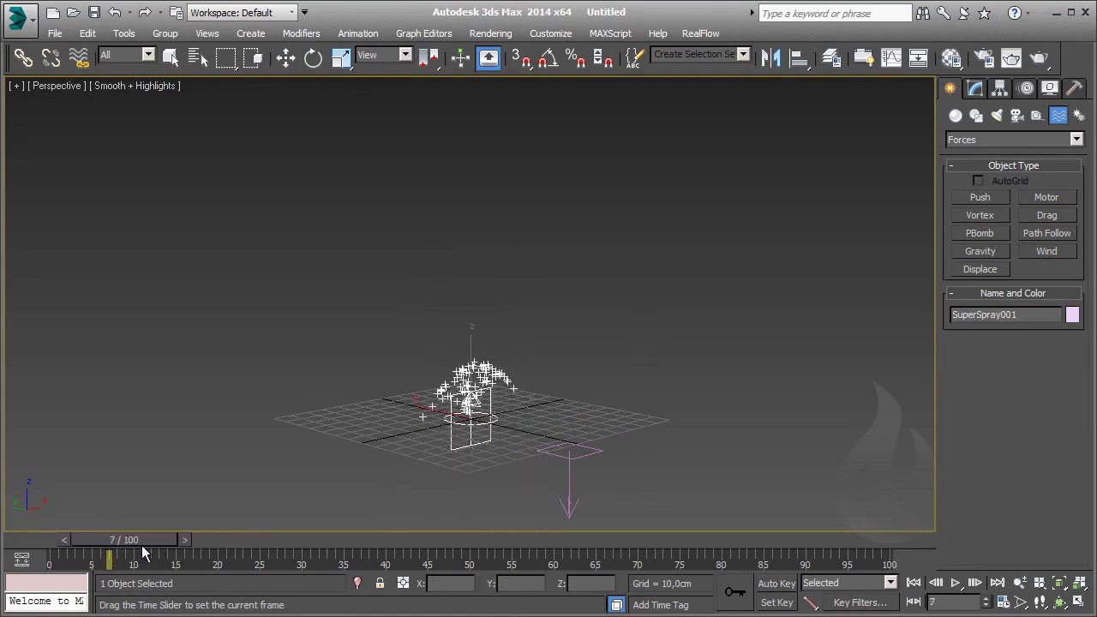
left_click(78, 58)
- Lower the Gravity strength to 0,75, then reselect the spray emitter
left_click(598, 467)
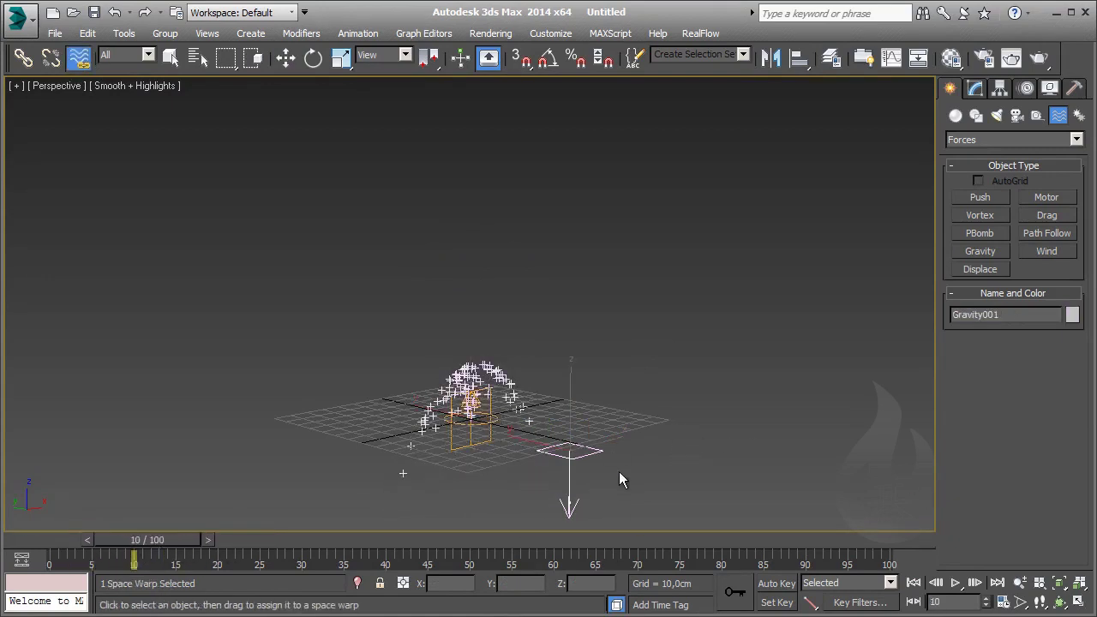
left_click(974, 88)
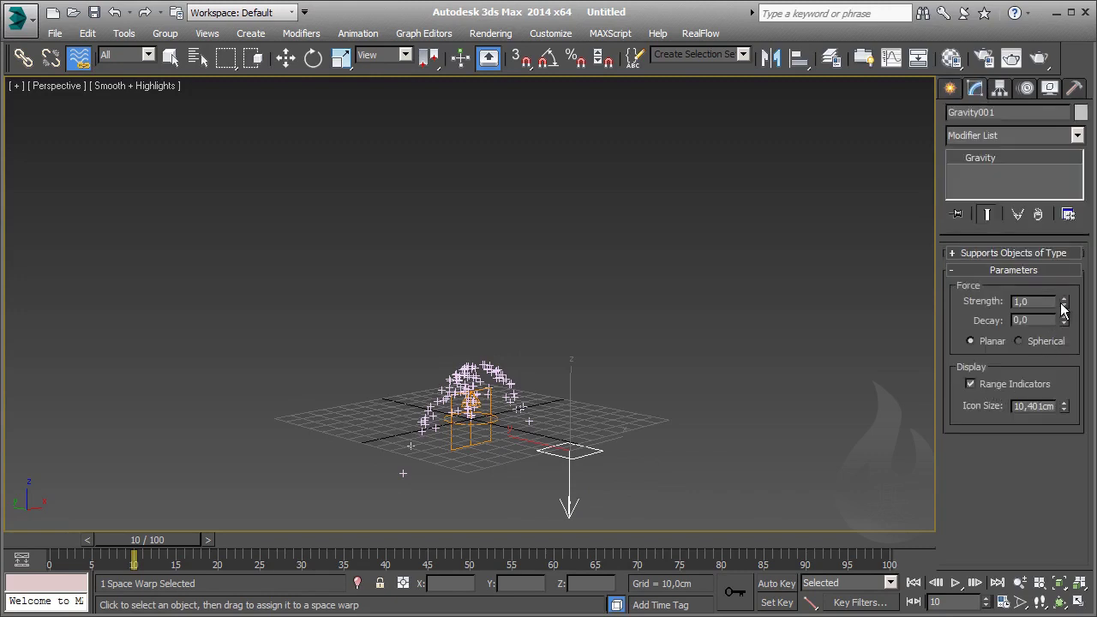
left_click_drag(1062, 308, 1069, 323)
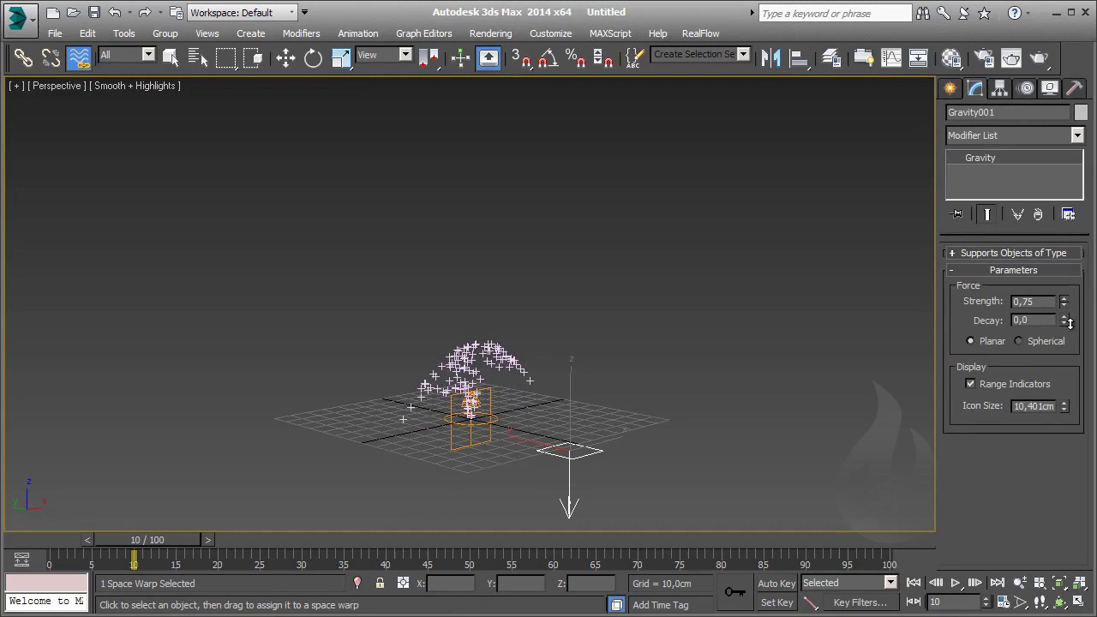
left_click(756, 322)
left_click(470, 401)
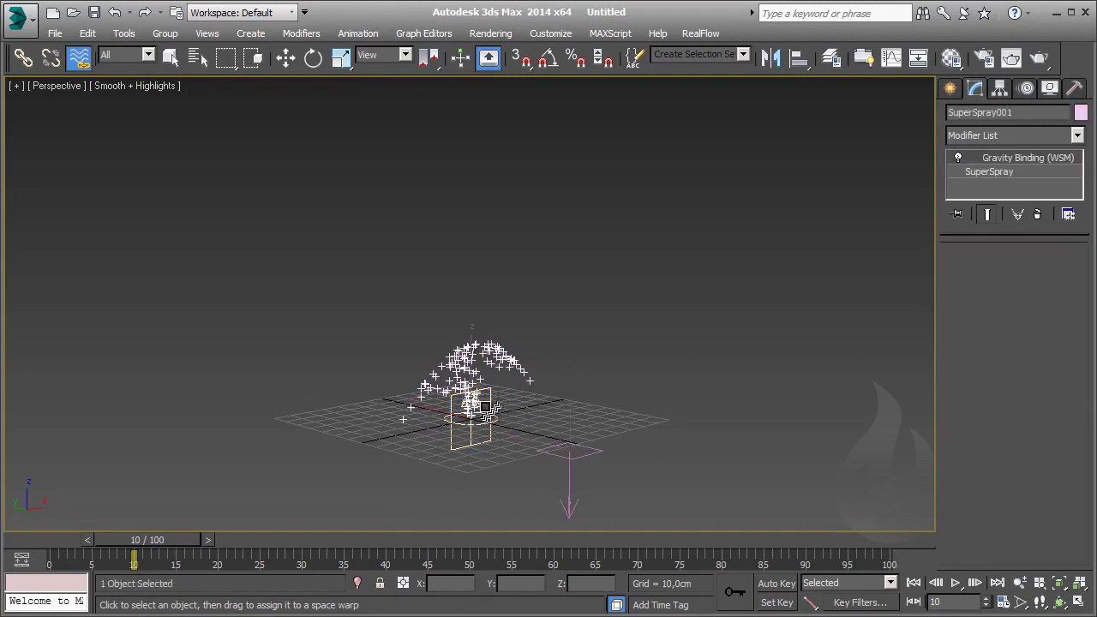
- Adjust the spread spinners, setting Off Plane Spread to 180
left_click(1034, 173)
left_click(1051, 323)
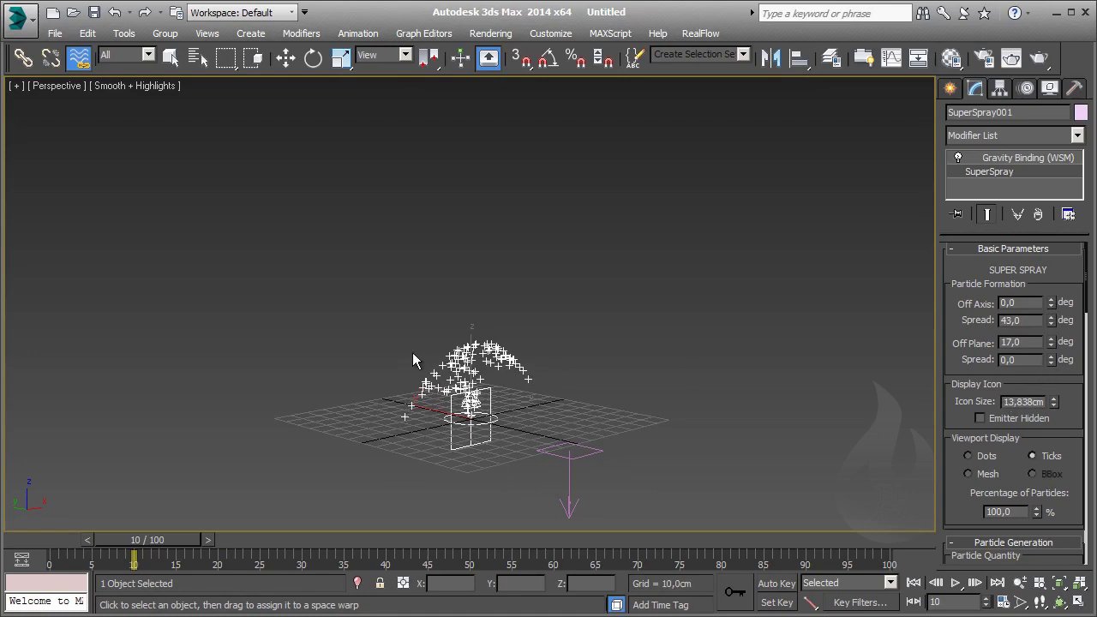
middle_click_drag(410, 343, 437, 454, "alt")
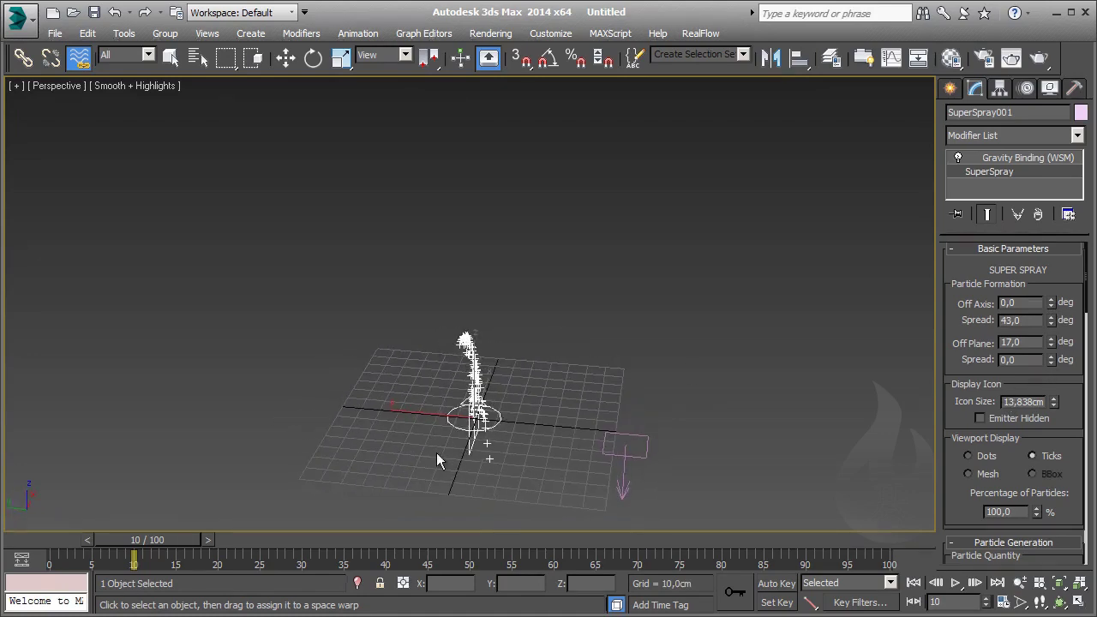
mouse_move(1050, 357)
left_mouse_down()
mouse_move(1049, 338)
mouse_move(974, 360)
left_mouse_up()
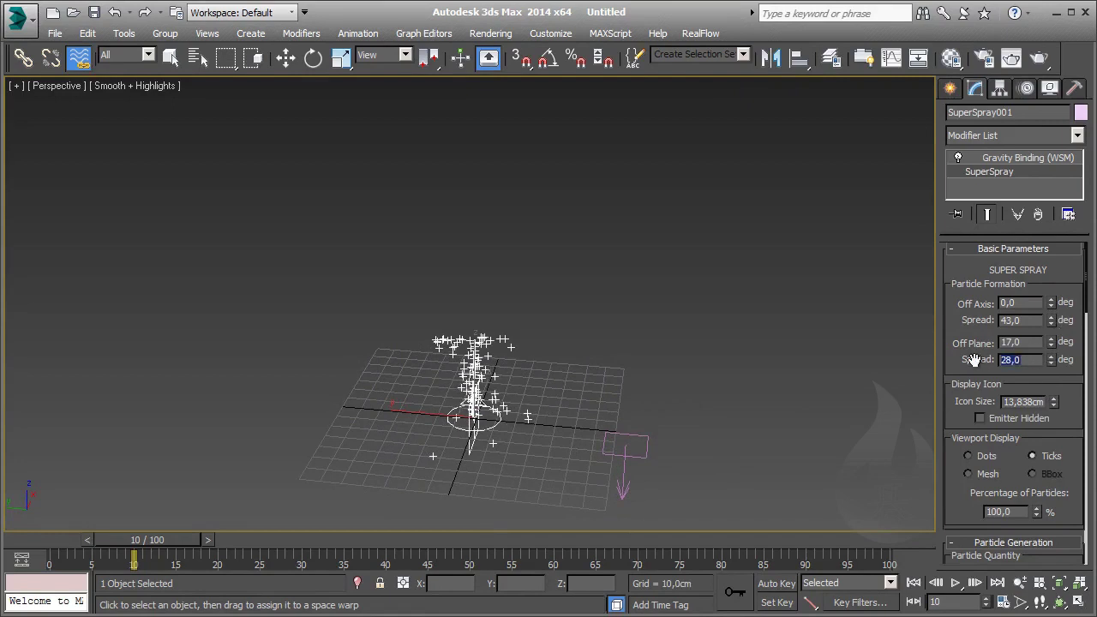
type("180")
key("Return")
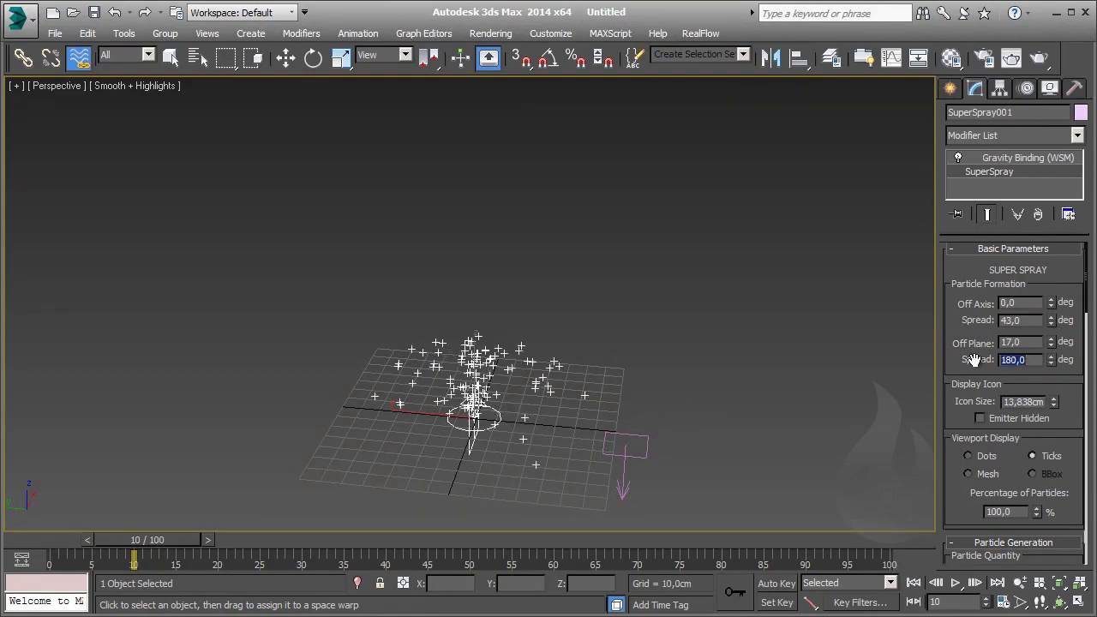
left_click(1051, 316)
type("50")
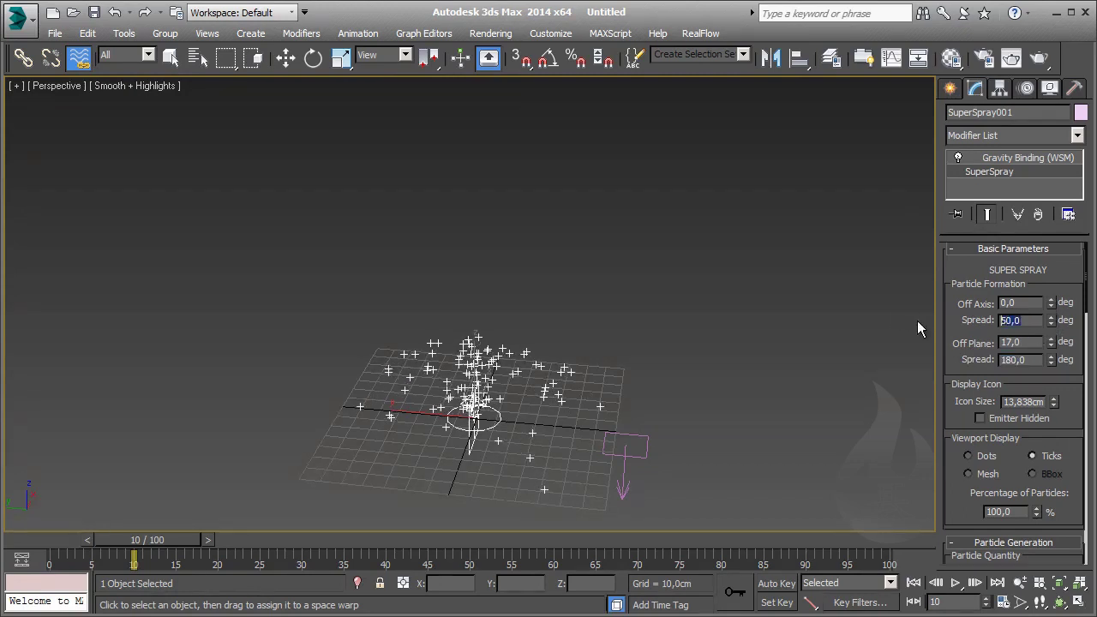
type("180")
key("Return")
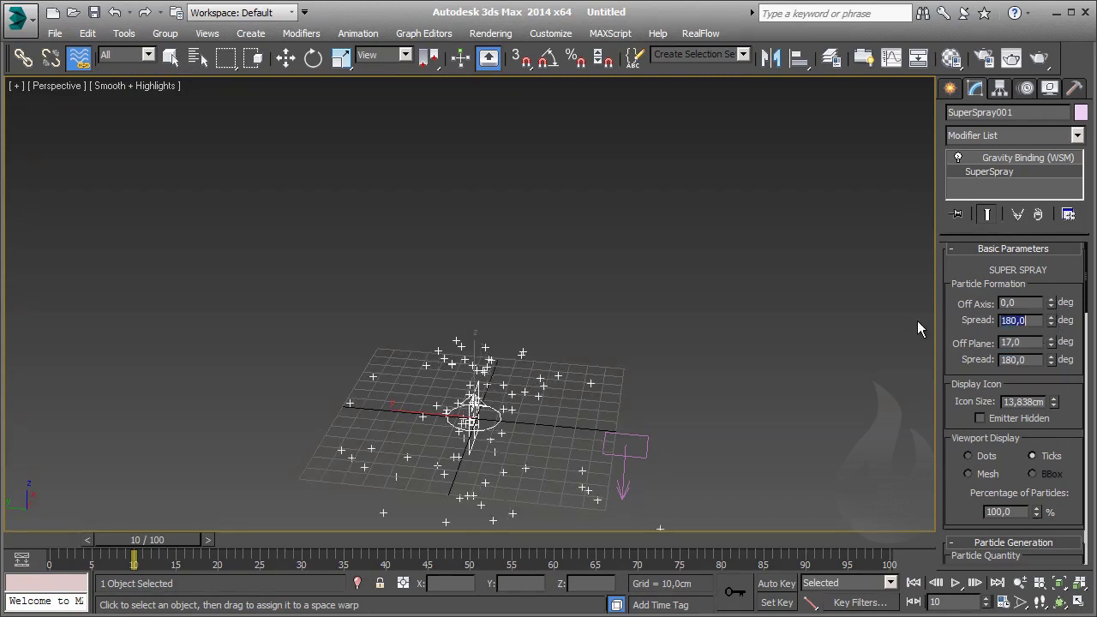
- Reset the first Spread to zero and enter 60 degrees
mouse_move(174, 539)
left_mouse_down()
mouse_move(97, 537)
mouse_move(128, 536)
left_mouse_up()
middle_click_drag(673, 281, 646, 219, "alt")
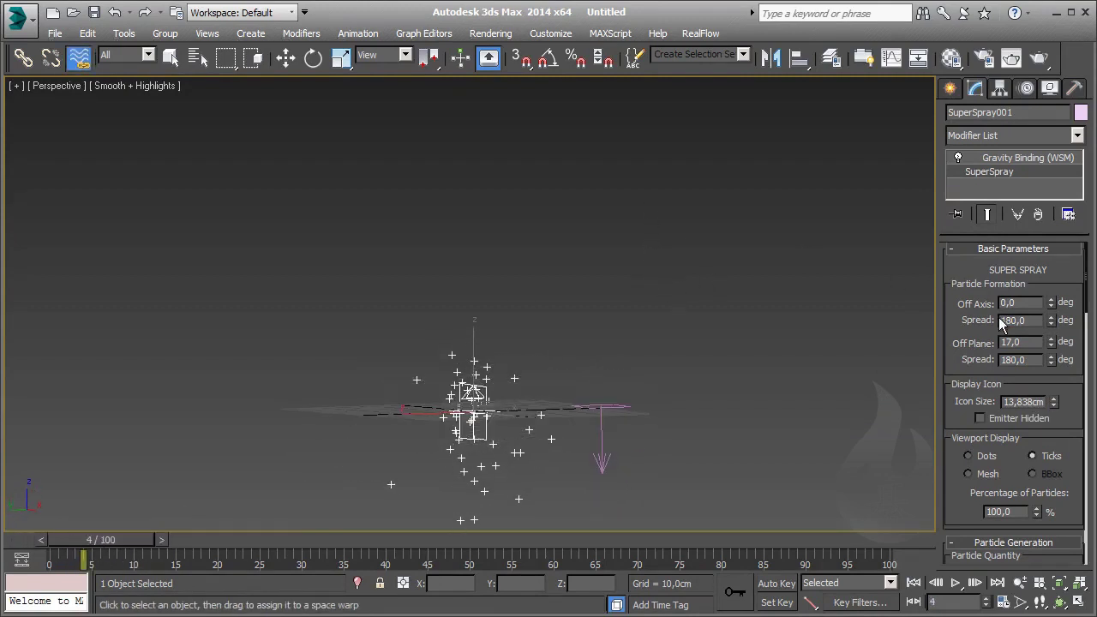
right_click(1052, 321)
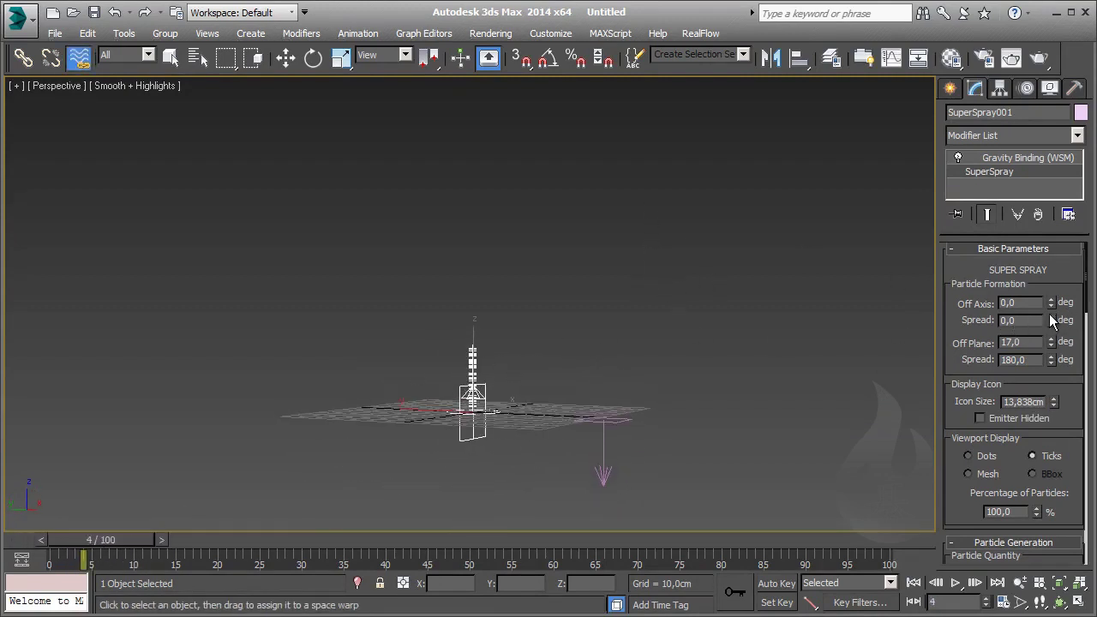
left_click_drag(1050, 320, 960, 320)
type("60")
key("Return")
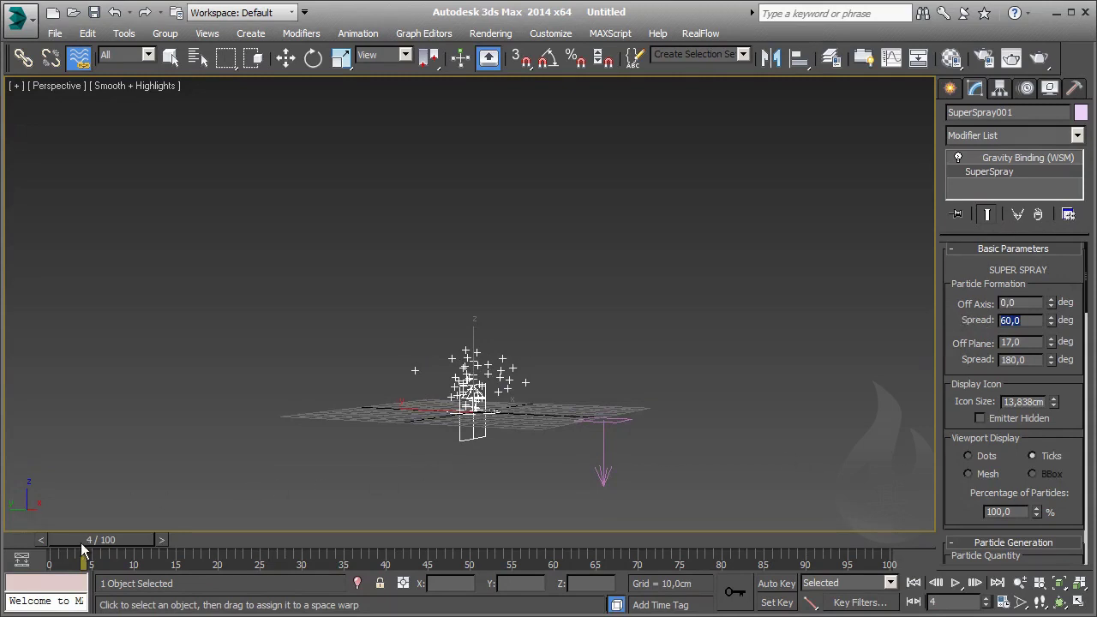
- Set the Super Spray's Off Plane value to 12
left_click_drag(86, 553, 193, 556)
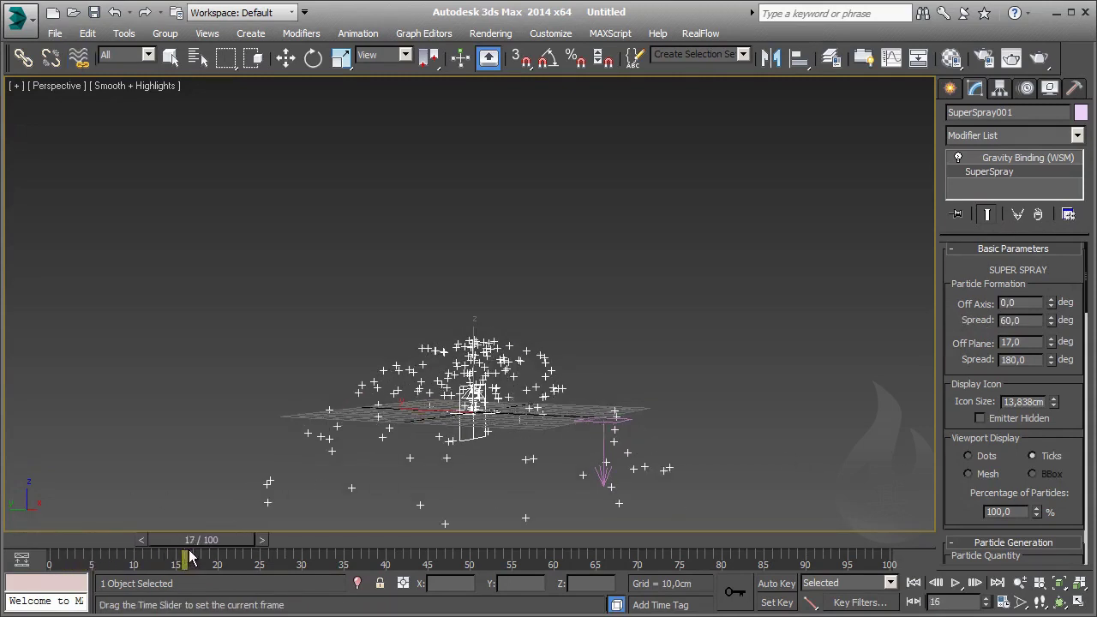
left_click(79, 56)
scroll(1071, 400, "down", 1)
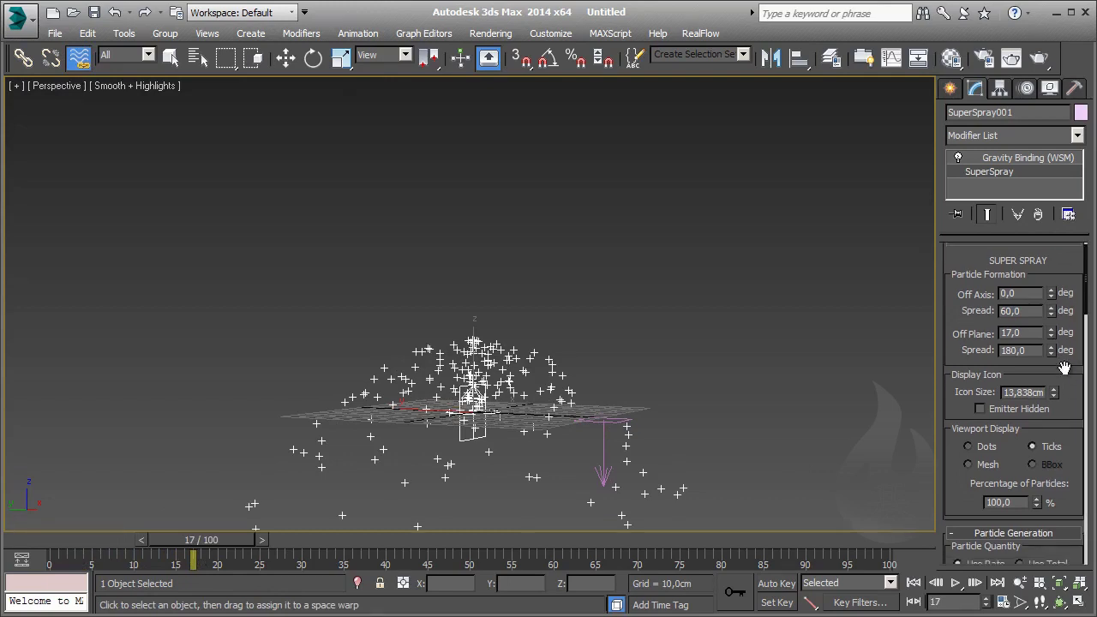
mouse_move(1052, 333)
left_mouse_down()
mouse_move(1068, 337)
mouse_move(941, 340)
left_mouse_up()
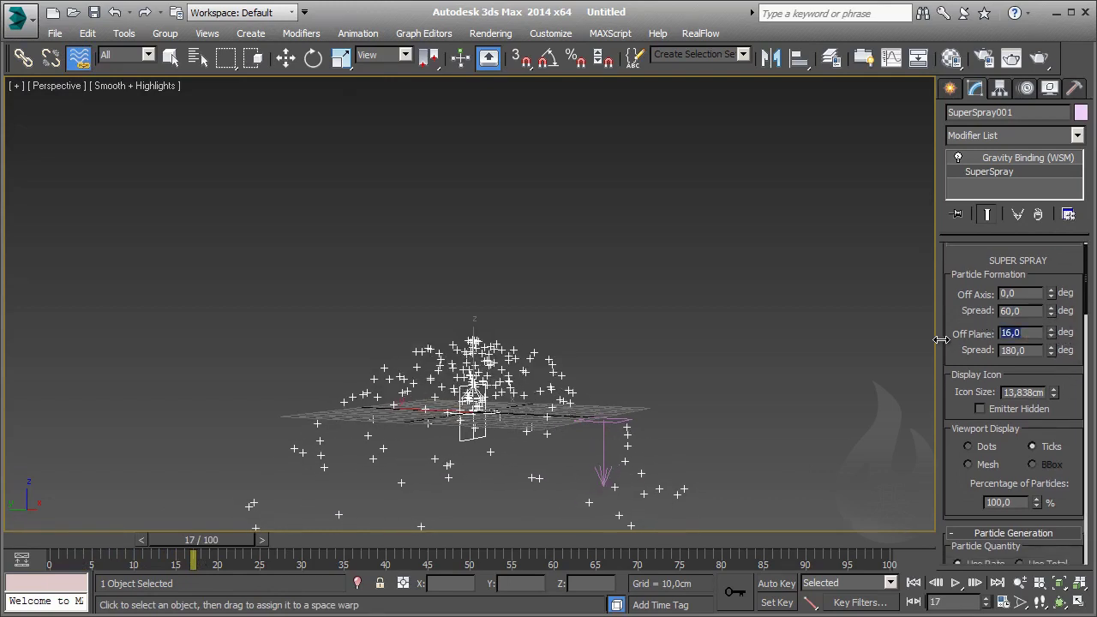
type("12")
key("Return")
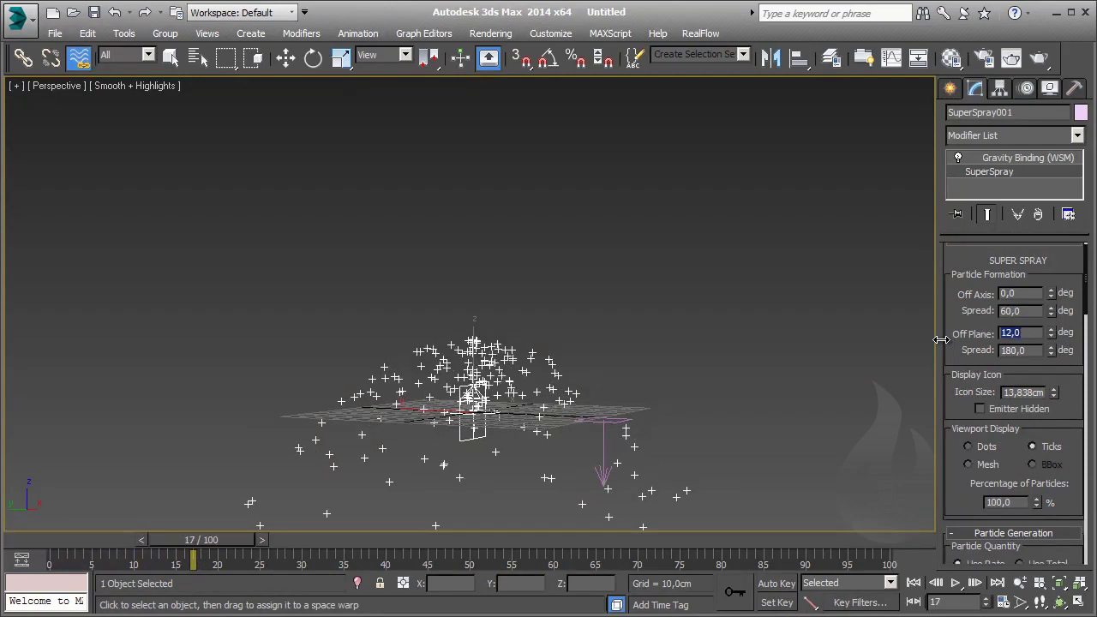
- Display the particles as Dots in the viewport
scroll(1067, 399, "down", 2)
scroll(1060, 386, "down", 3)
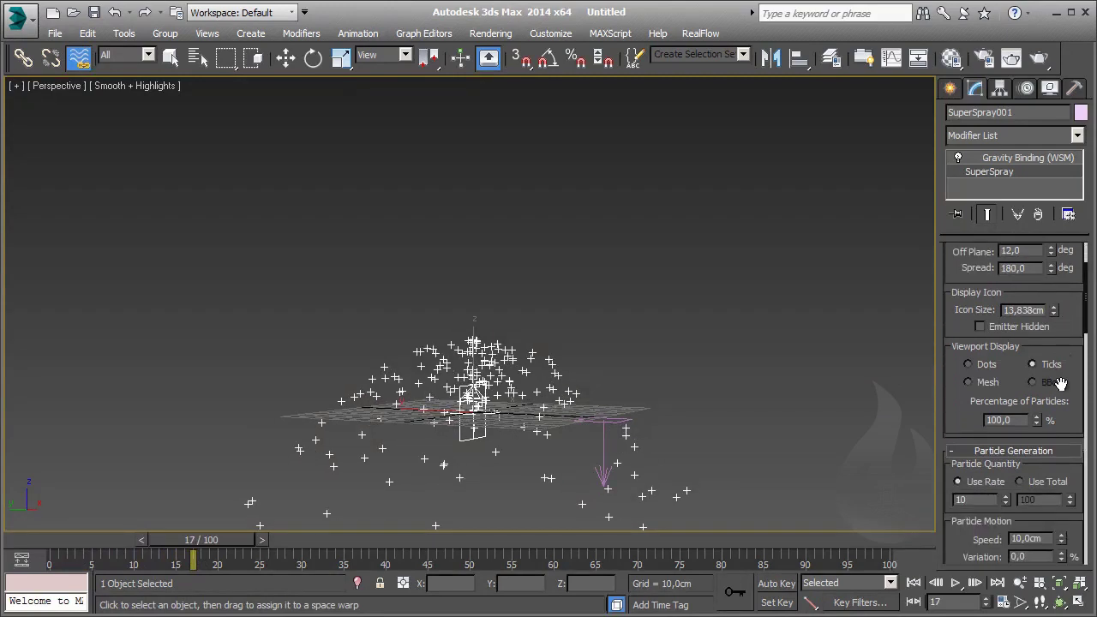
scroll(1060, 383, "down", 1)
left_click(969, 339)
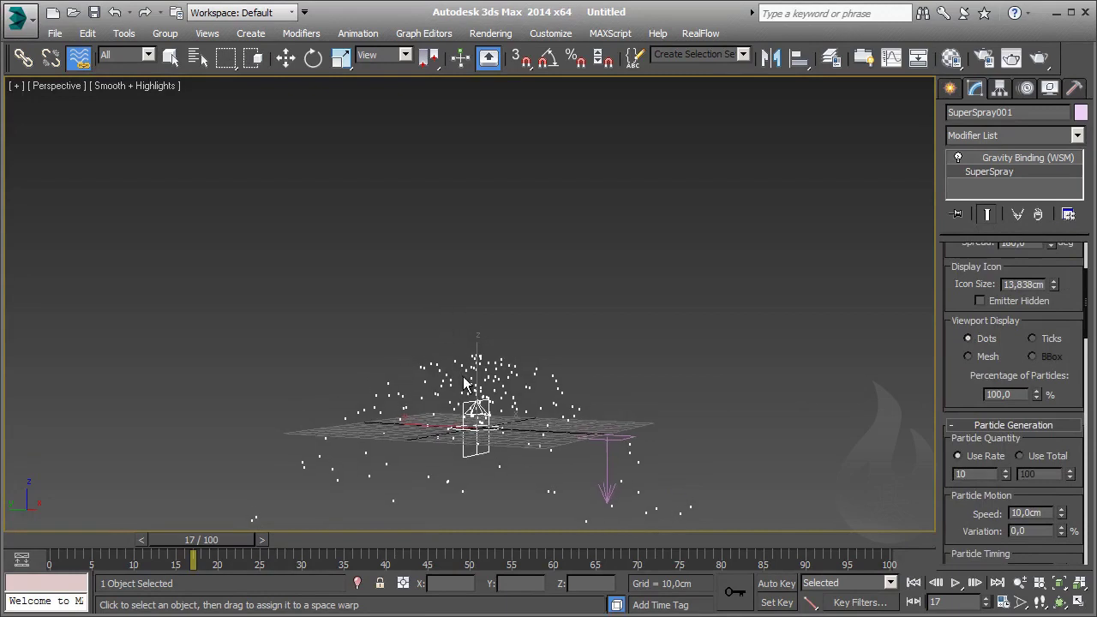
scroll(466, 383, "up", 3)
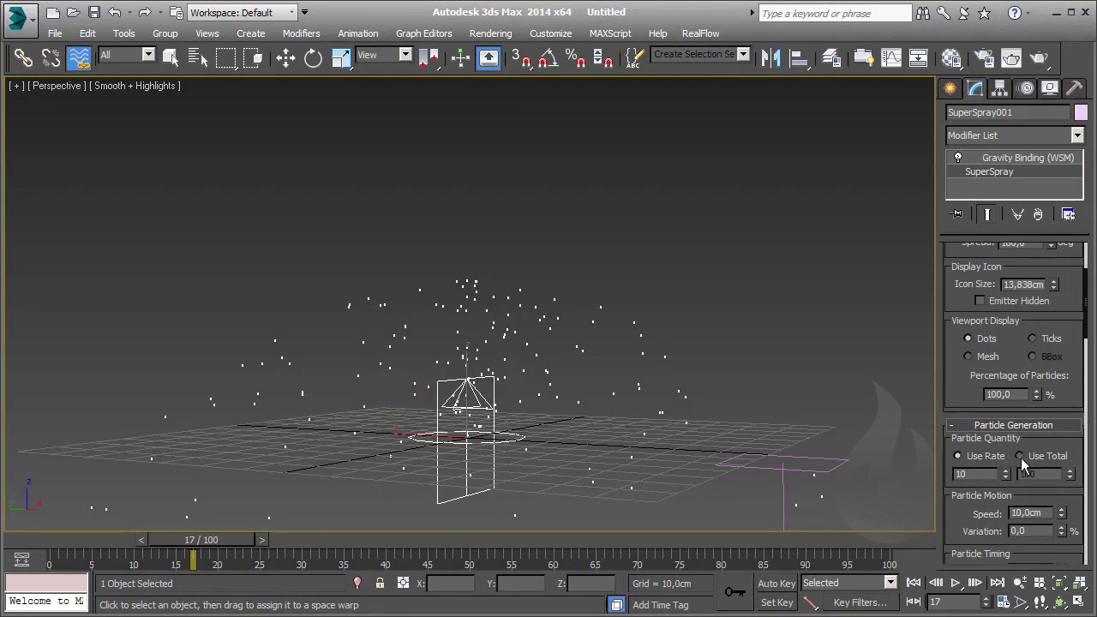
- Set the Particle Quantity Use Rate to 60
left_click(1021, 457)
left_click_drag(1053, 474, 975, 474)
mouse_move(233, 539)
left_mouse_down()
mouse_move(163, 548)
mouse_move(188, 555)
left_mouse_up()
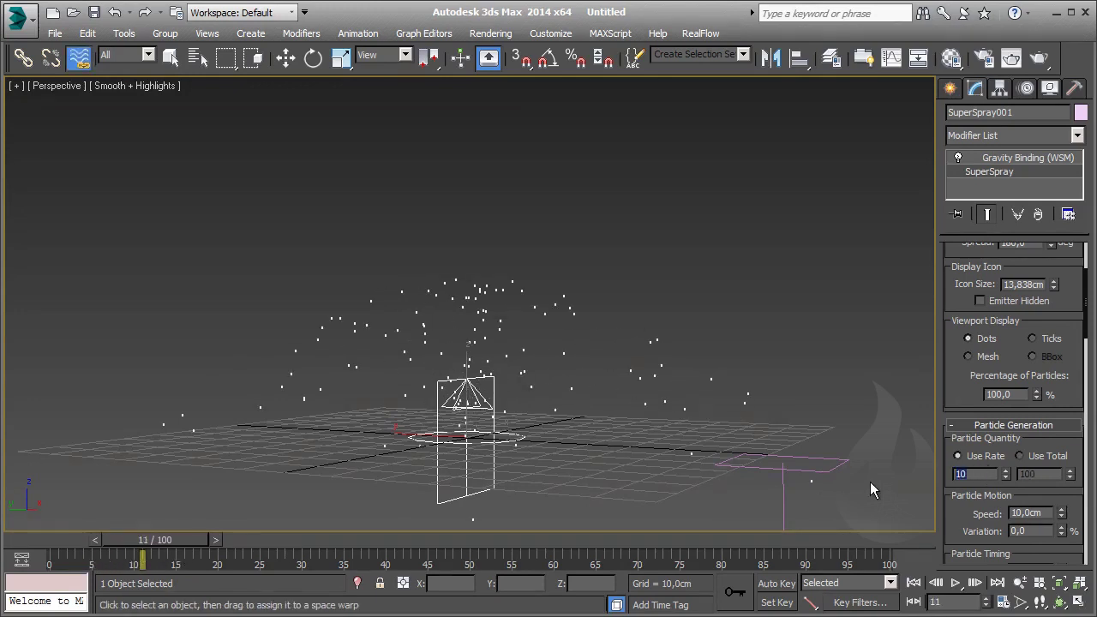
type("60")
key("Return")
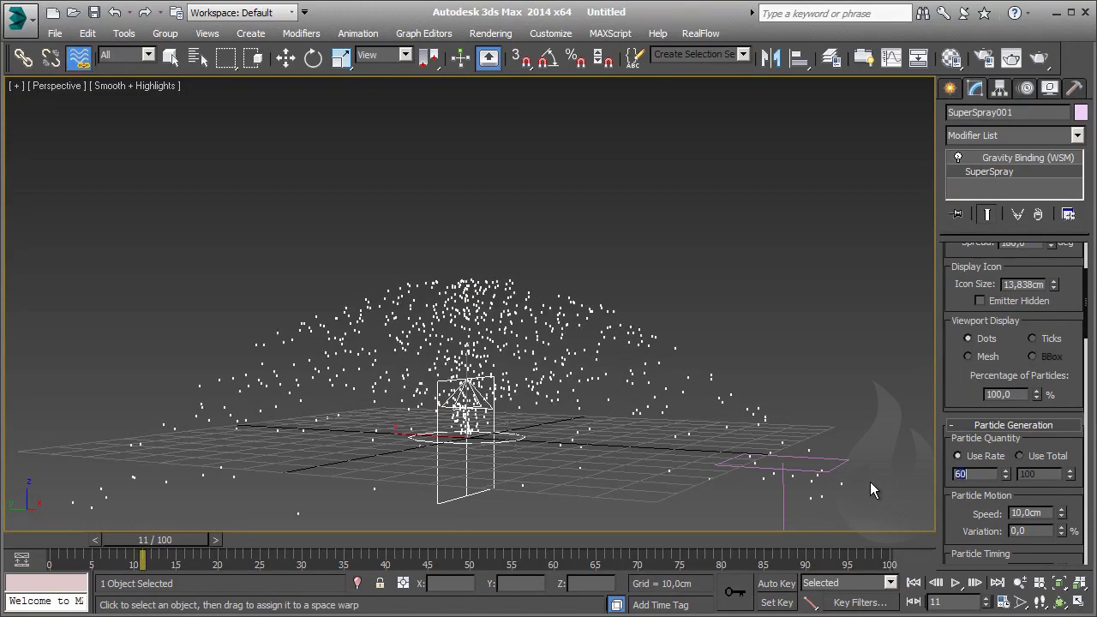
- Raise the Use Rate to 80 and preview the particles
type("80")
key("Return")
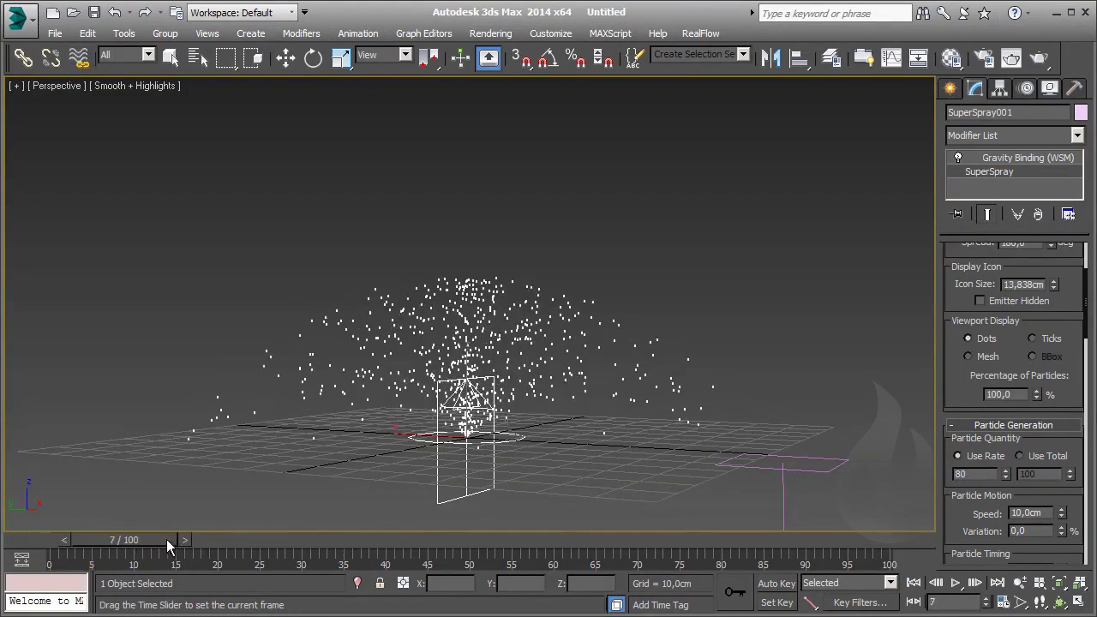
mouse_move(211, 549)
left_mouse_down()
mouse_move(289, 545)
mouse_move(171, 540)
left_mouse_up()
left_click(78, 57)
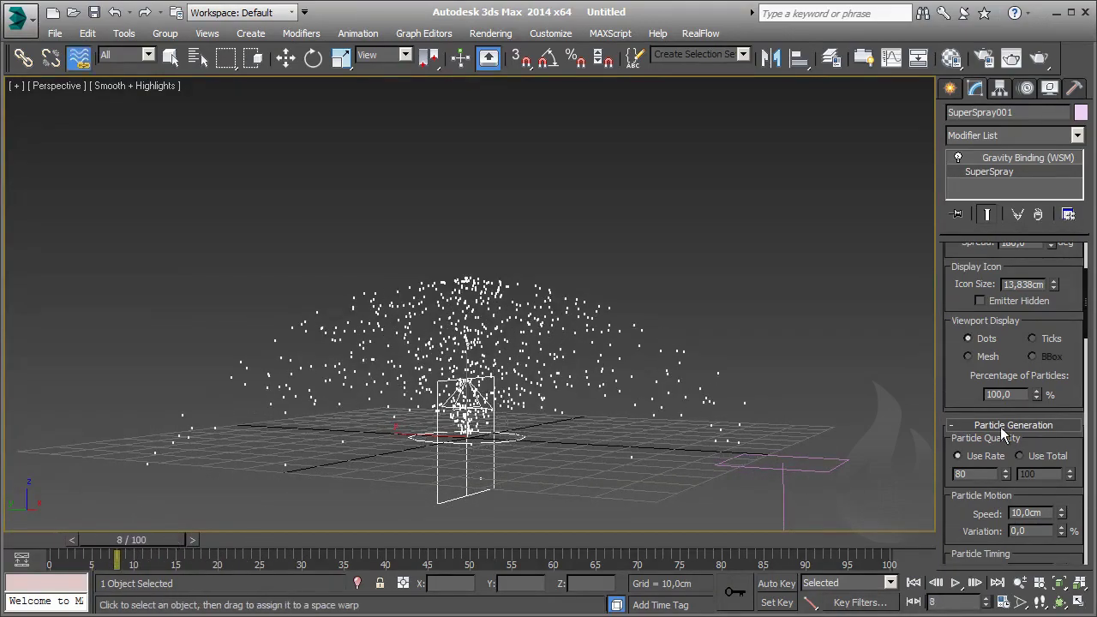
- Set the particle Speed to 15 cm
left_click_drag(960, 387, 961, 289)
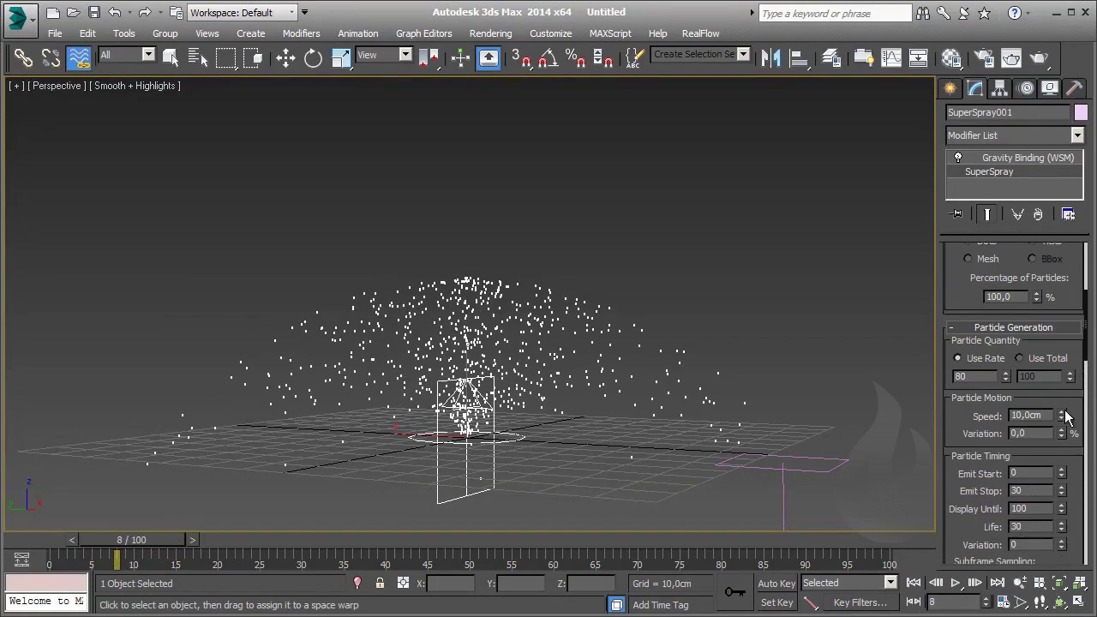
mouse_move(1063, 417)
left_mouse_down()
mouse_move(1067, 344)
mouse_move(1072, 377)
left_mouse_up()
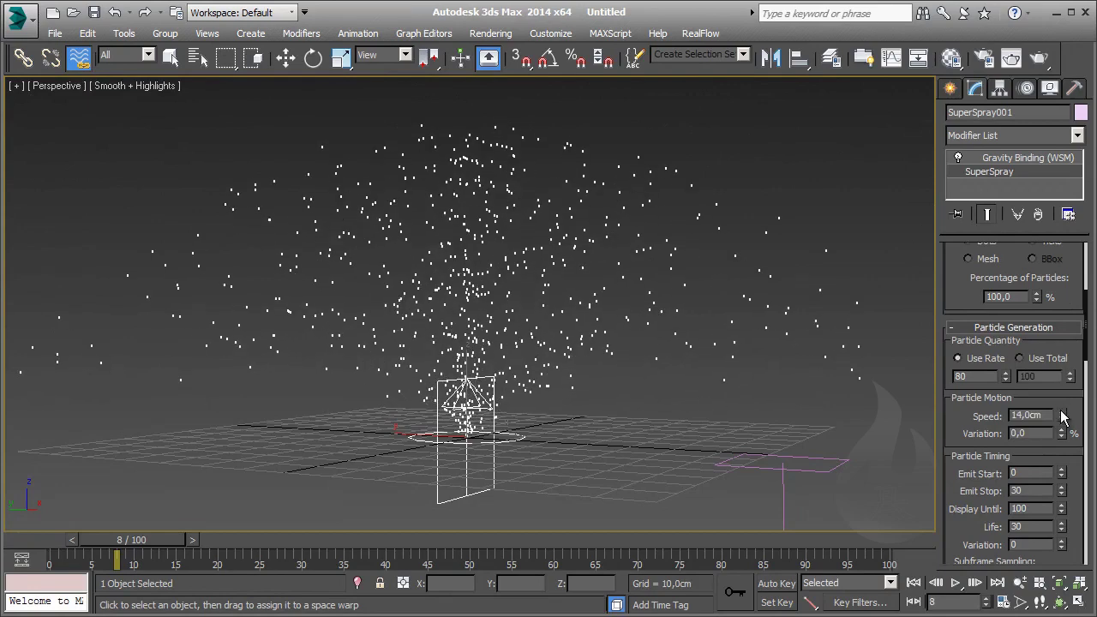
mouse_move(1062, 415)
left_mouse_down()
mouse_move(1062, 406)
mouse_move(1062, 418)
left_mouse_up()
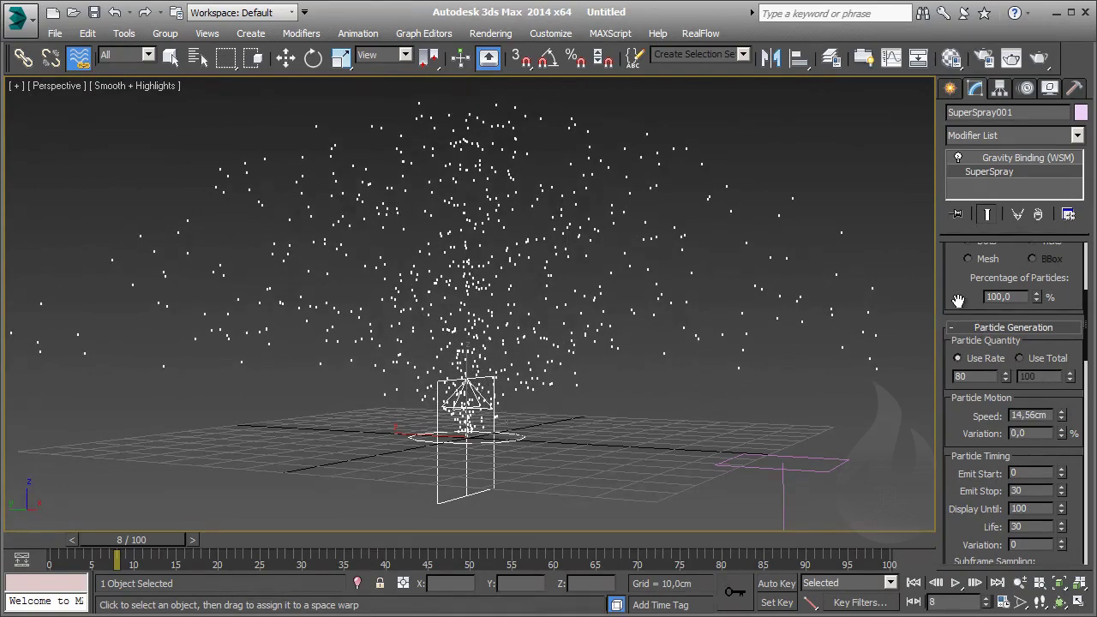
left_click_drag(960, 305, 984, 381)
double_click(1050, 472)
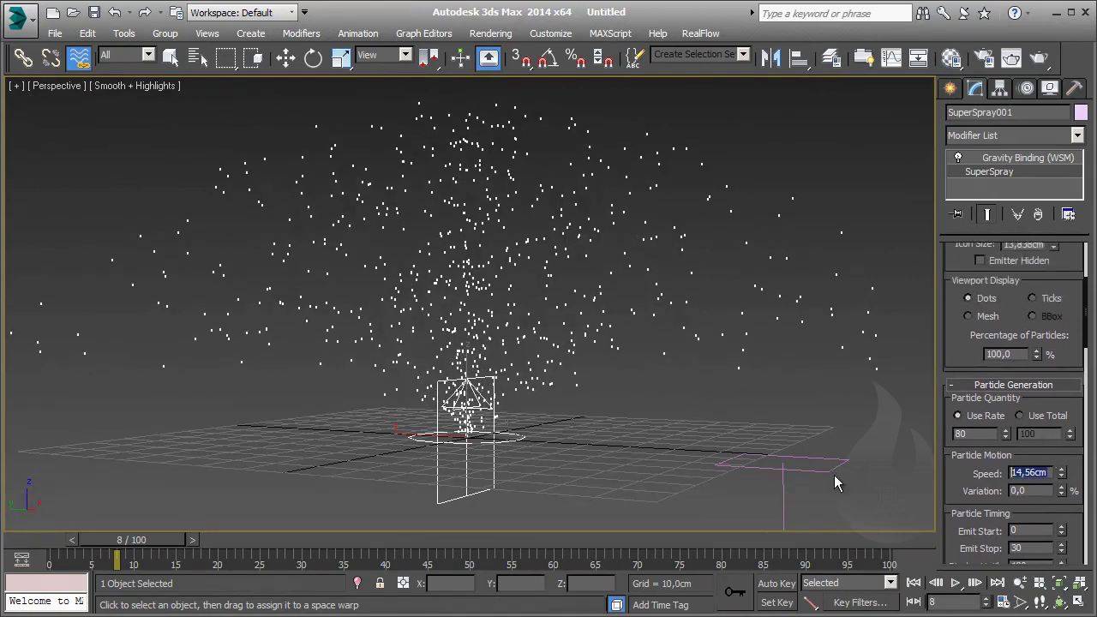
type("15")
key("Return")
- Set speed Variation to 25% and Emit Stop to 120
key("Tab")
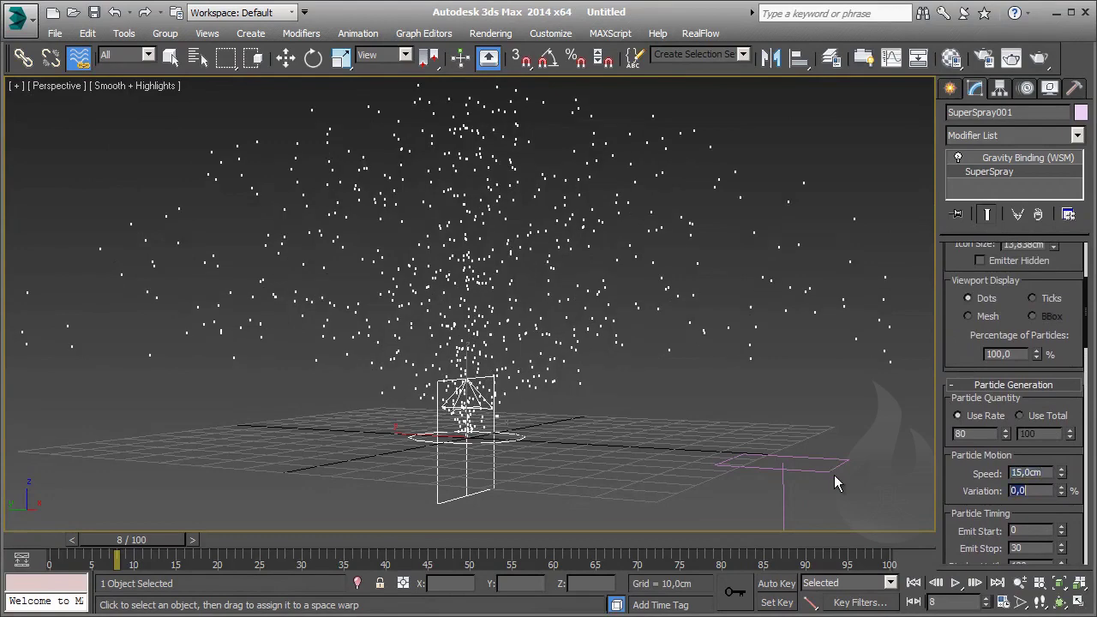
type("25")
key("Return")
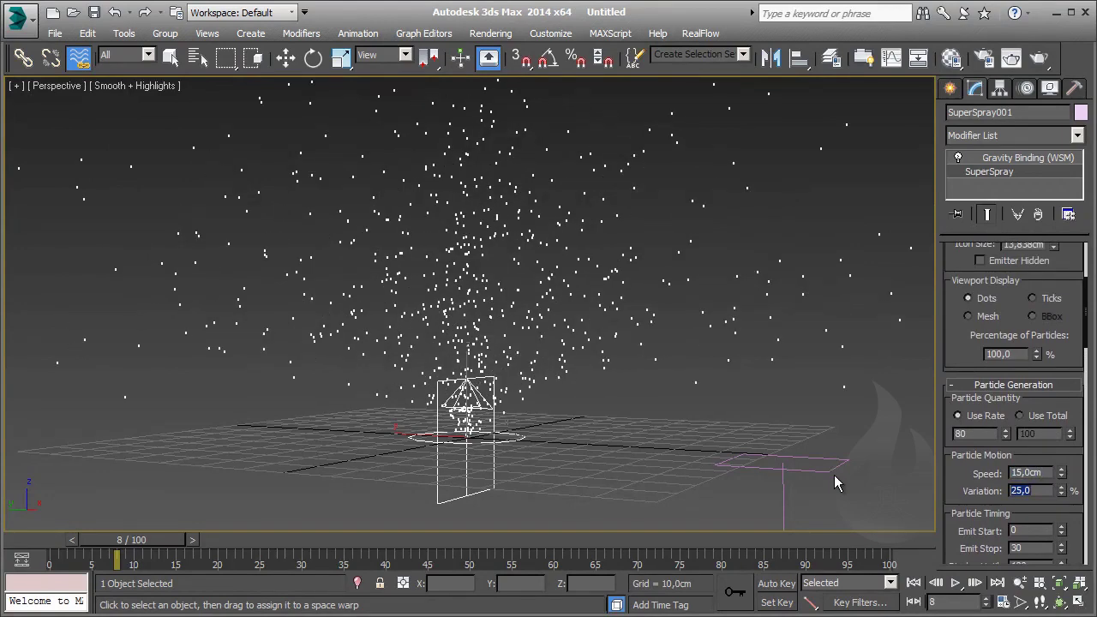
left_click_drag(956, 476, 965, 456)
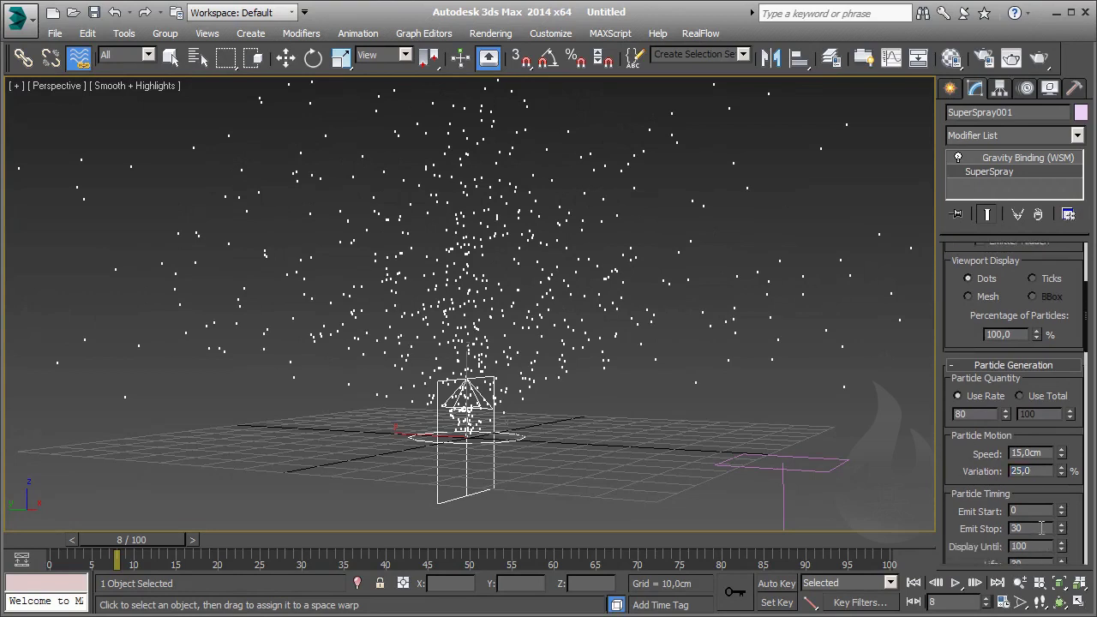
key("Tab")
key("Tab")
mouse_move(147, 542)
left_mouse_down()
mouse_move(72, 539)
mouse_move(164, 539)
left_mouse_up()
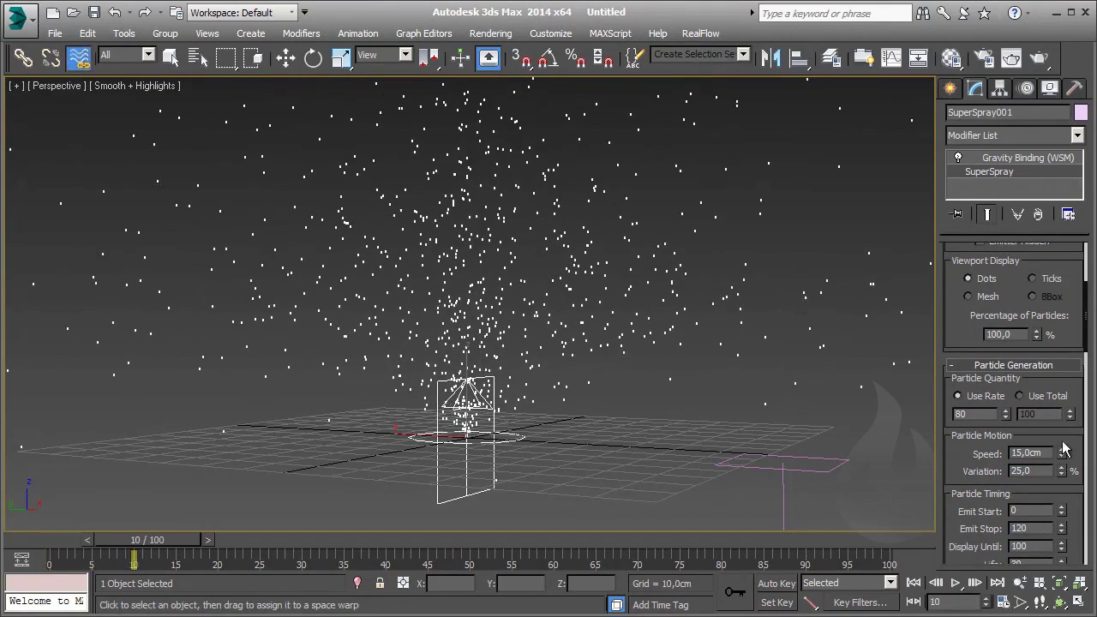
- Drag the first Spread spinner down to narrow the fountain, then preview it
scroll(977, 343, "up", 1)
scroll(989, 367, "up", 1)
scroll(1001, 393, "up", 1)
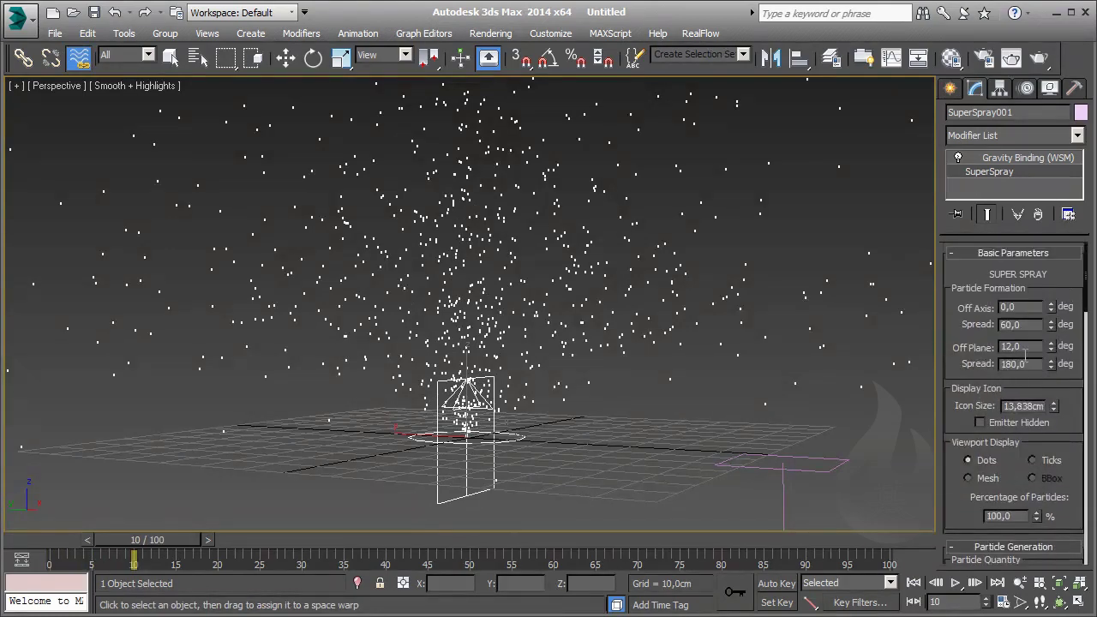
left_click_drag(1051, 326, 1052, 341)
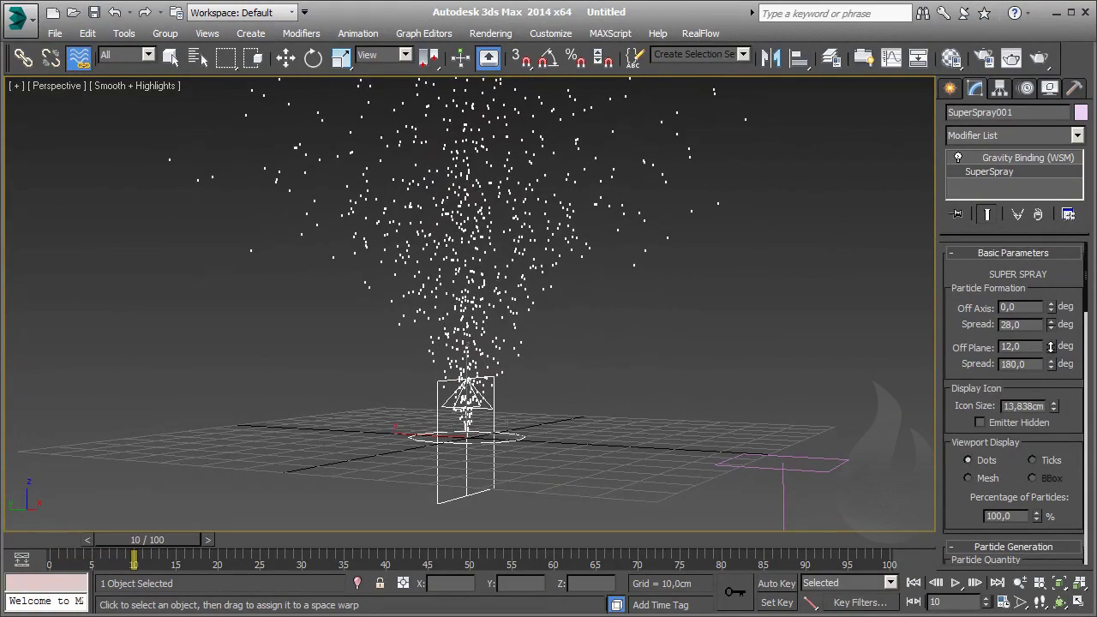
scroll(542, 363, "down", 4)
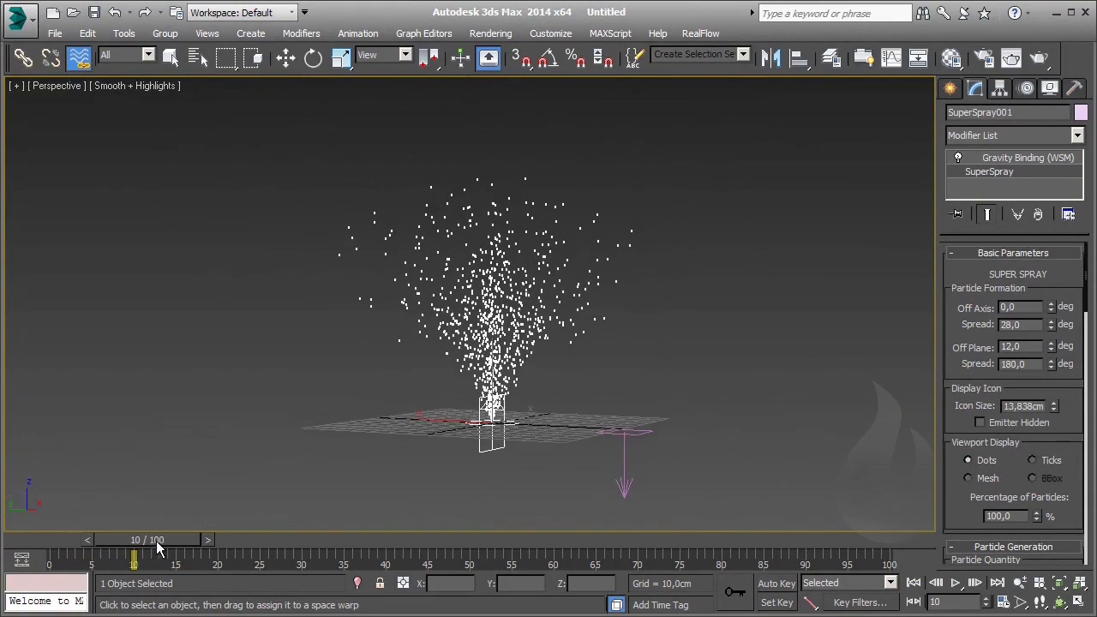
mouse_move(168, 540)
left_mouse_down()
mouse_move(207, 540)
mouse_move(210, 576)
left_mouse_up()
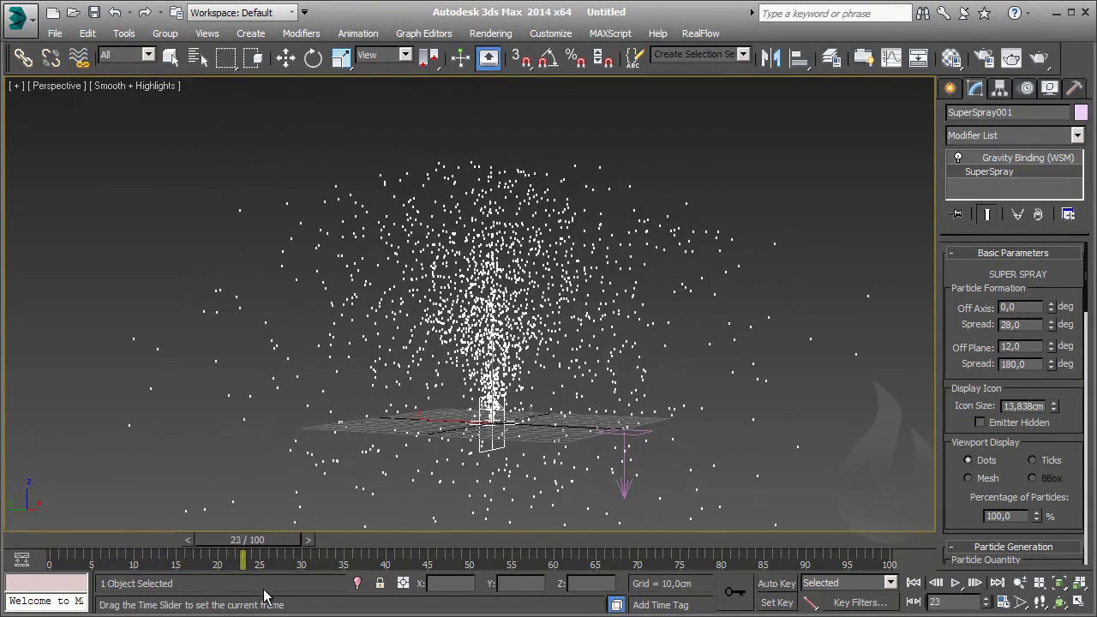
left_click(79, 57)
middle_click_drag(738, 283, 602, 334, "alt")
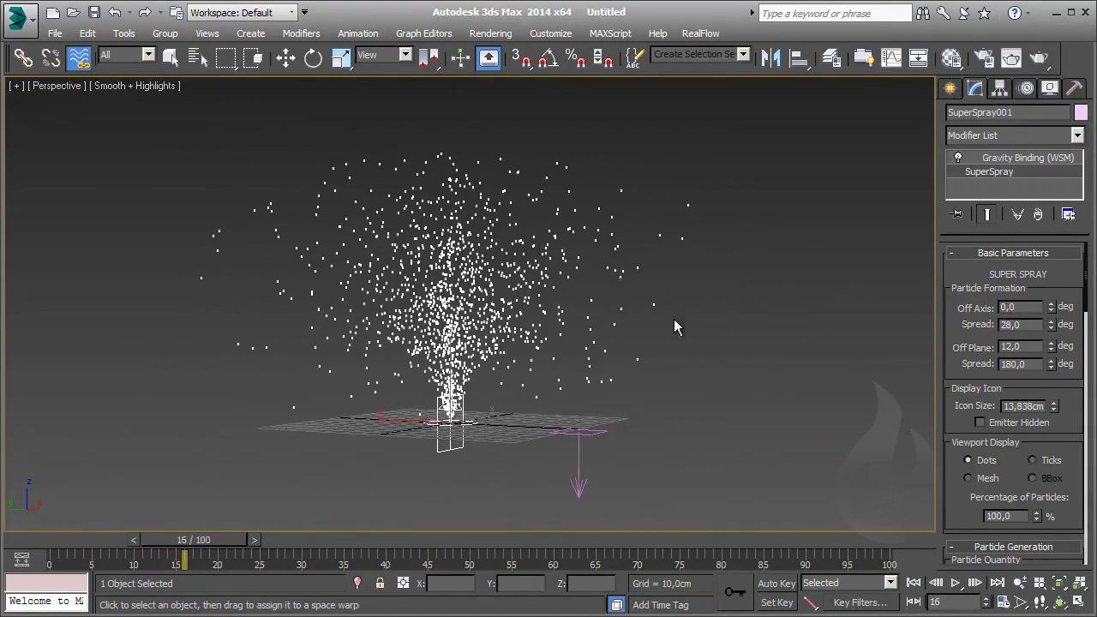
- Reset Off Plane to 0 and settle the Spread at 25 degrees
left_click_drag(1050, 346, 1050, 343)
right_click(1050, 346)
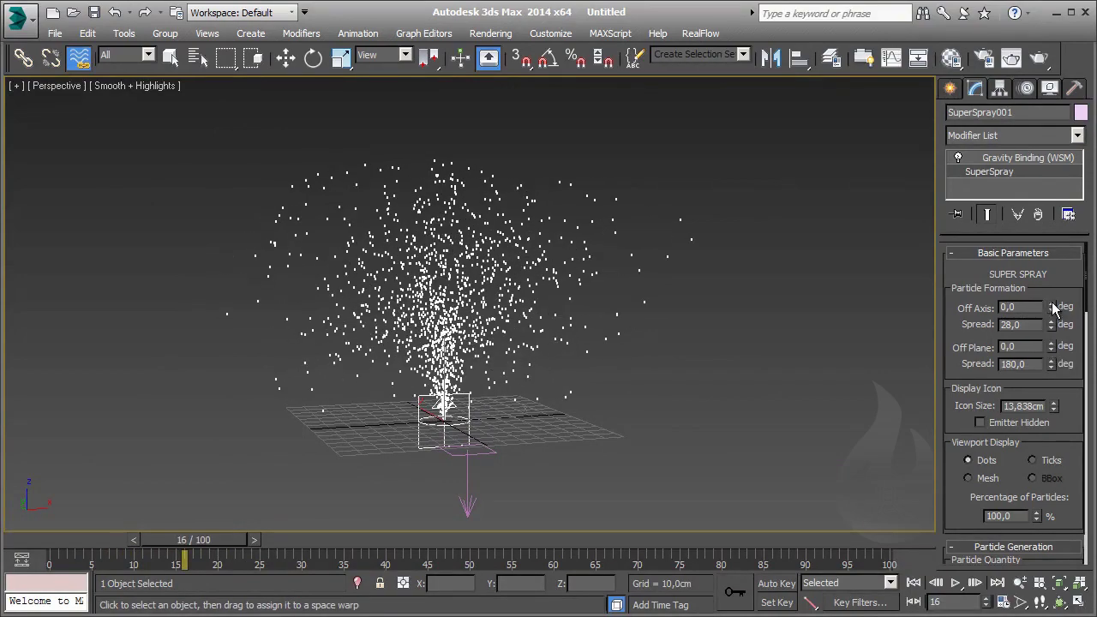
mouse_move(1053, 311)
left_mouse_down()
mouse_move(1059, 303)
mouse_move(1060, 319)
left_mouse_up()
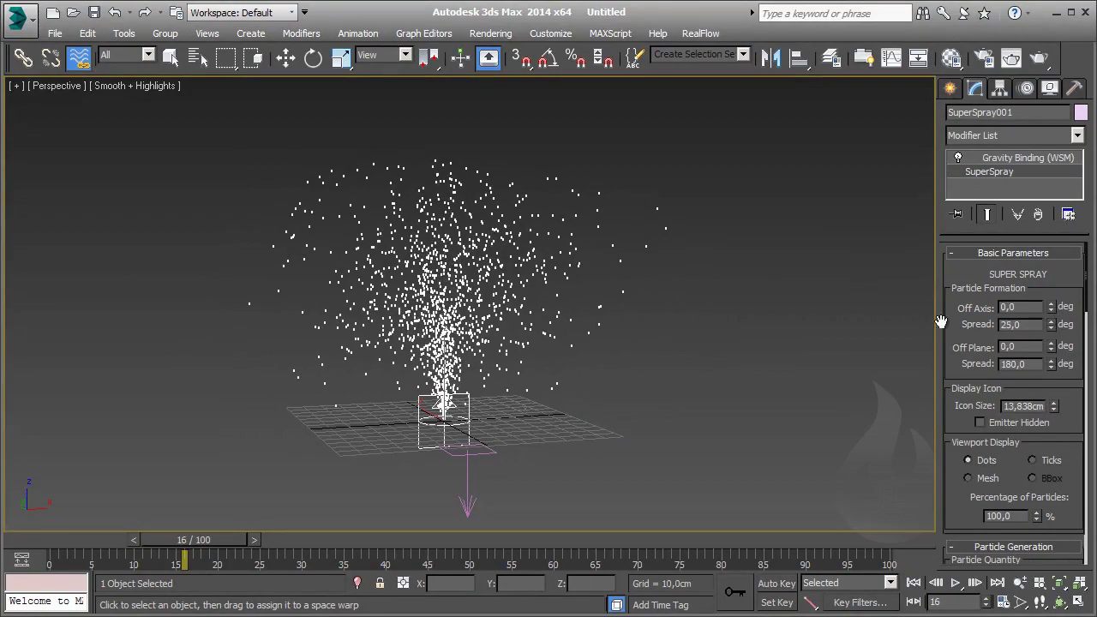
mouse_move(515, 360)
middle_mouse_down("alt")
mouse_move(472, 377)
mouse_move(351, 561)
middle_mouse_up("alt")
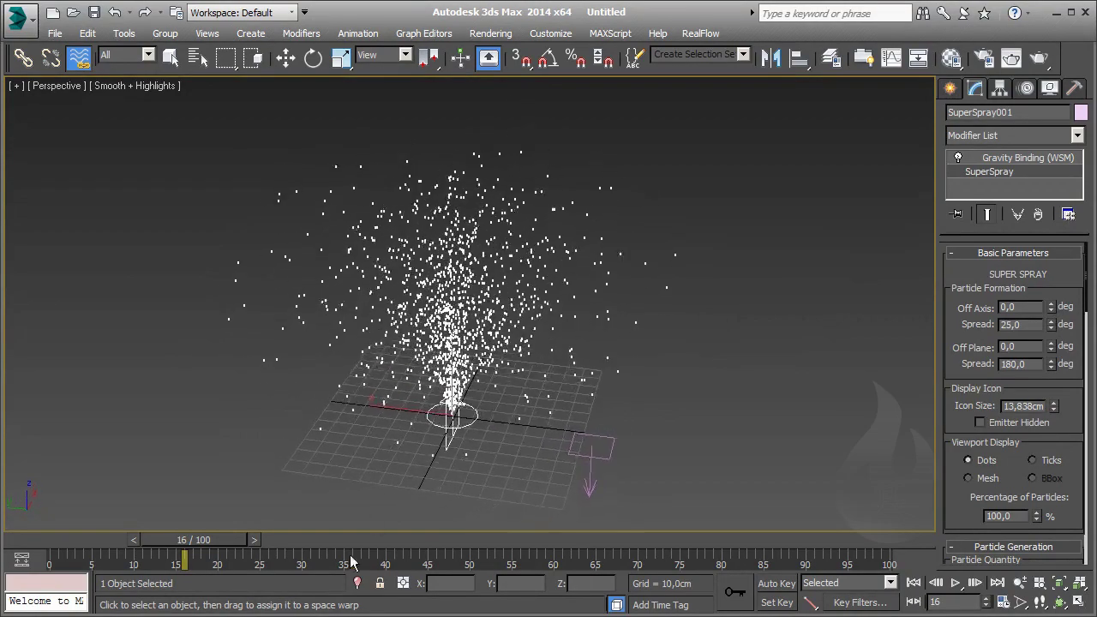
mouse_move(193, 542)
left_mouse_down()
mouse_move(362, 562)
mouse_move(214, 561)
mouse_move(339, 562)
mouse_move(214, 561)
mouse_move(269, 562)
left_mouse_up()
left_click(79, 57)
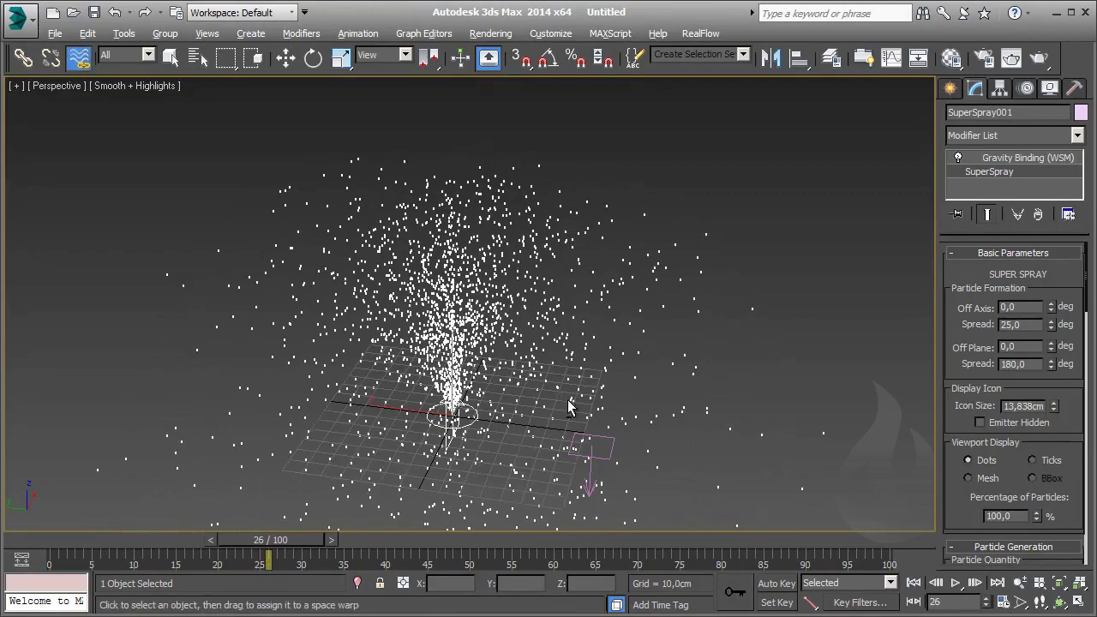
mouse_move(568, 406)
middle_mouse_down("alt")
mouse_move(489, 352)
mouse_move(512, 385)
mouse_move(529, 386)
mouse_move(539, 369)
middle_mouse_up("alt")
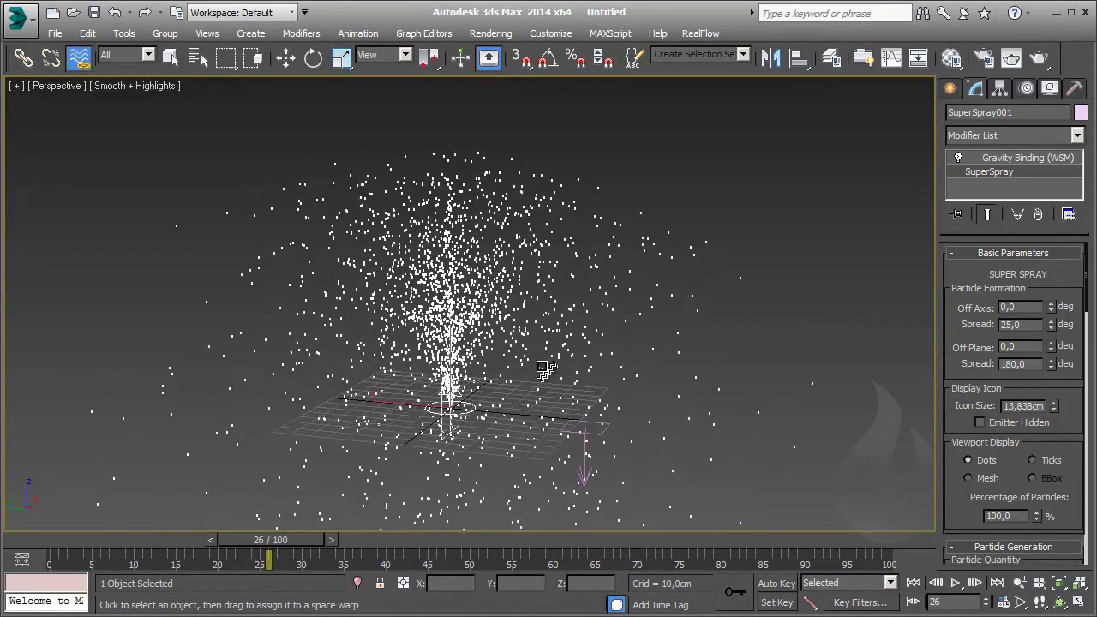
- In Particle Timing, set particle Life to 100 frames and life Variation to 25
scroll(1071, 444, "down", 2)
scroll(1070, 369, "down", 2)
scroll(1071, 369, "down", 2)
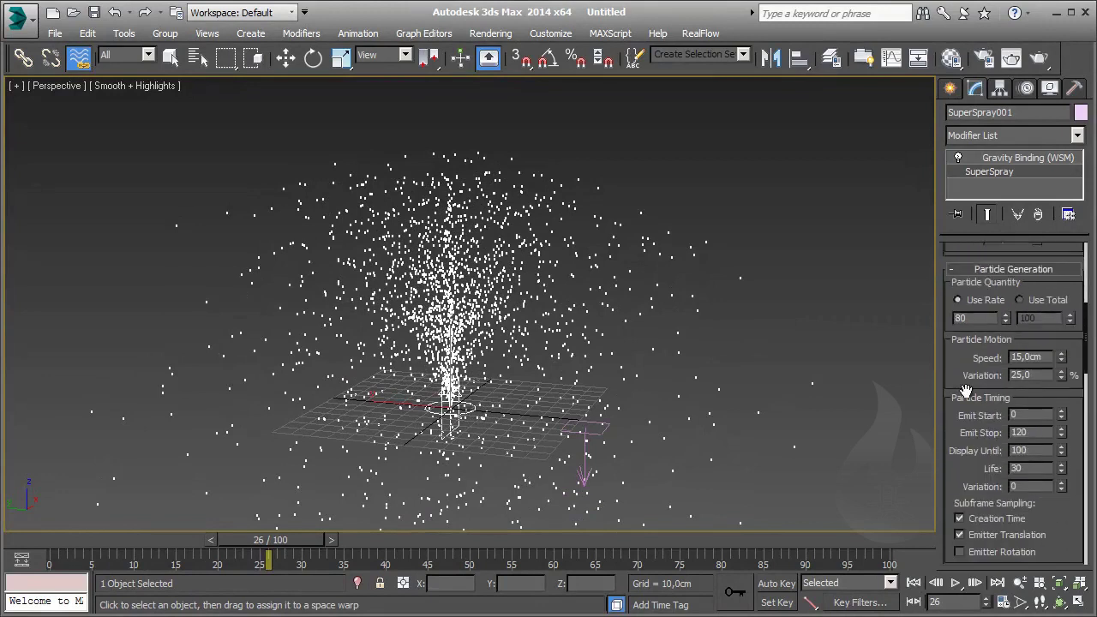
scroll(967, 392, "down", 1)
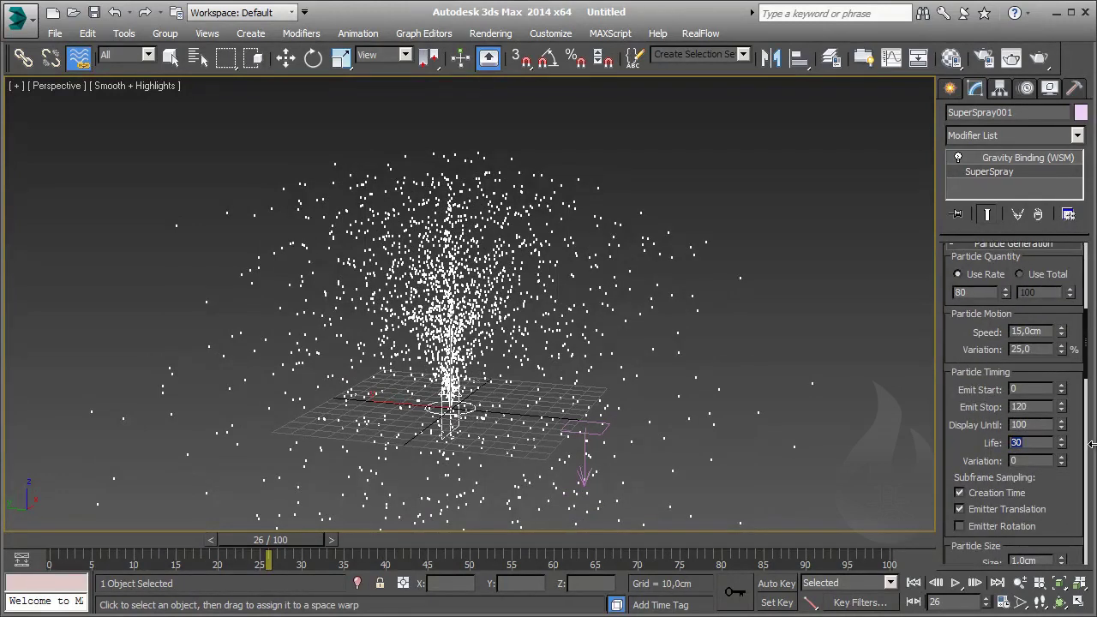
left_click_drag(270, 544, 403, 544)
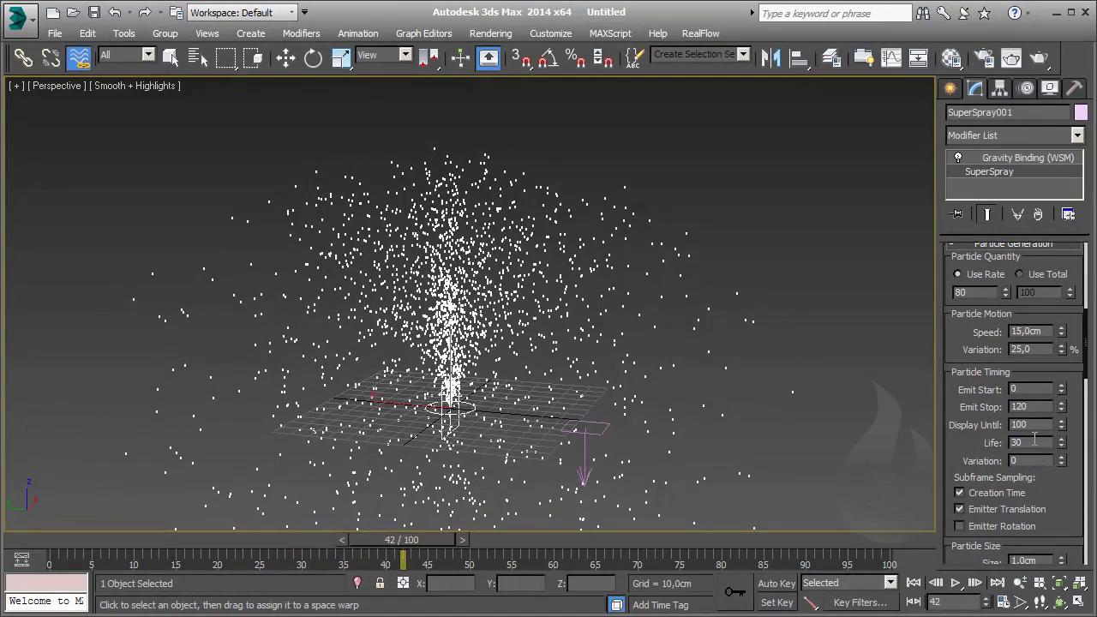
left_click_drag(1031, 442, 997, 441)
left_click_drag(1022, 461, 958, 461)
middle_click_drag(731, 426, 730, 392)
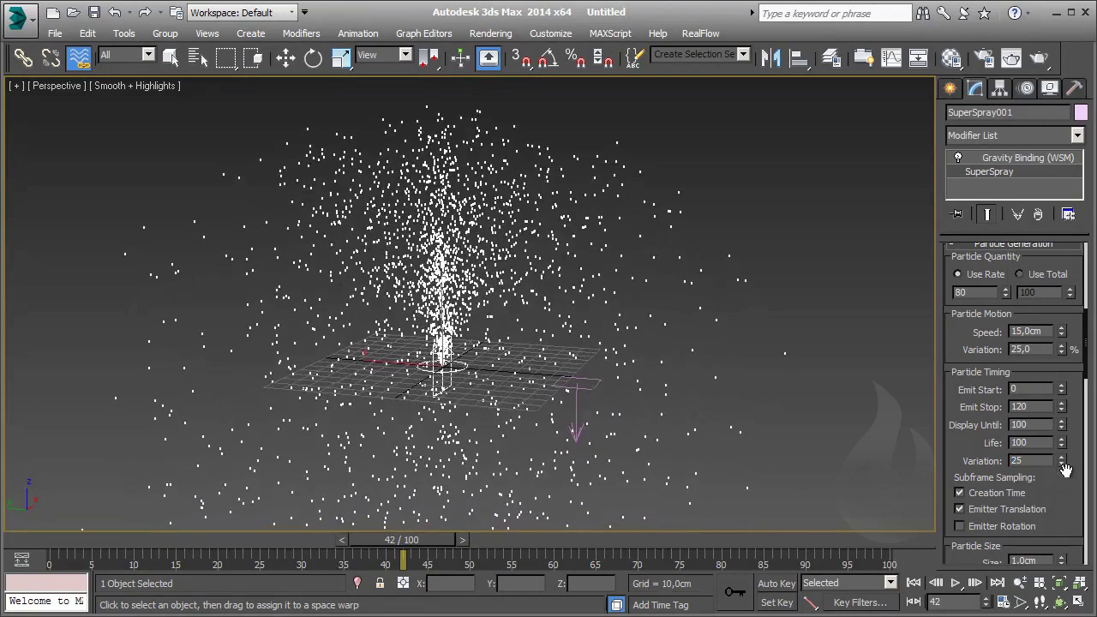
scroll(1063, 423, "down", 2)
scroll(1062, 423, "down", 3)
scroll(1062, 423, "down", 1)
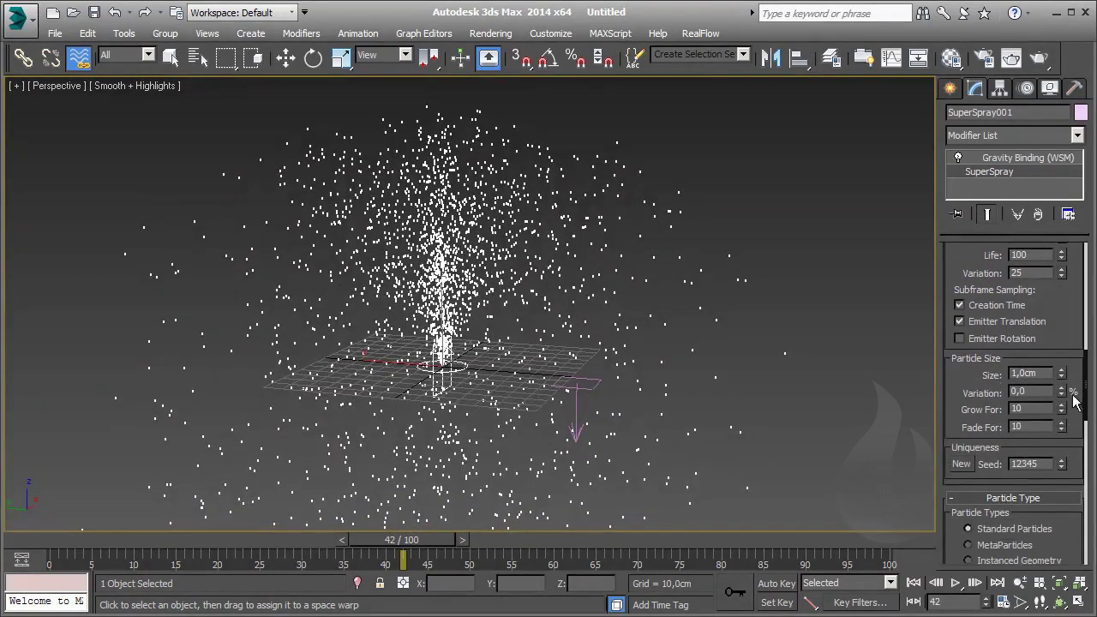
scroll(1011, 403, "down", 2)
scroll(1010, 454, "down", 4)
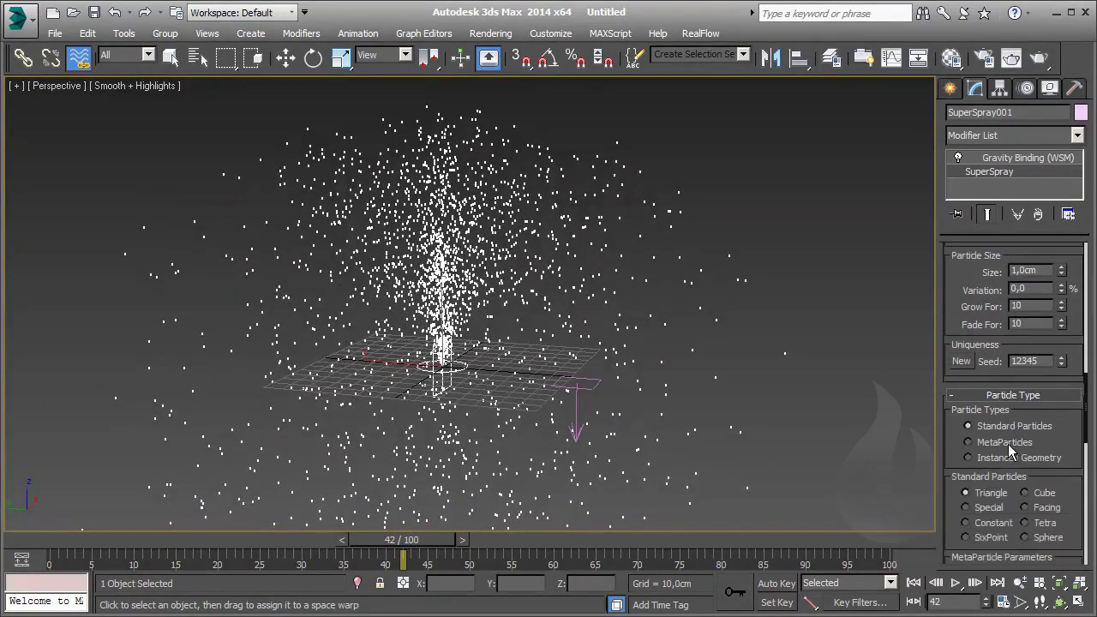
scroll(1011, 459, "down", 3)
right_click(1010, 462)
- Deselect the SuperSpray emitter and return to the Create panel
left_click(845, 382)
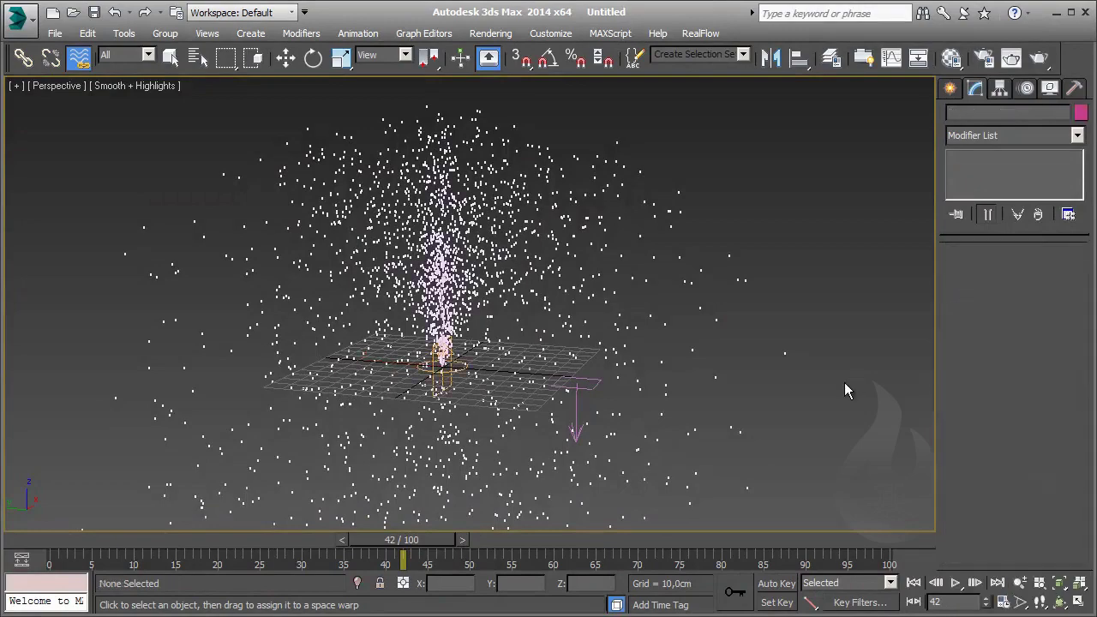
mouse_move(611, 291)
middle_mouse_down("alt")
mouse_move(749, 343)
mouse_move(697, 335)
middle_mouse_up("alt")
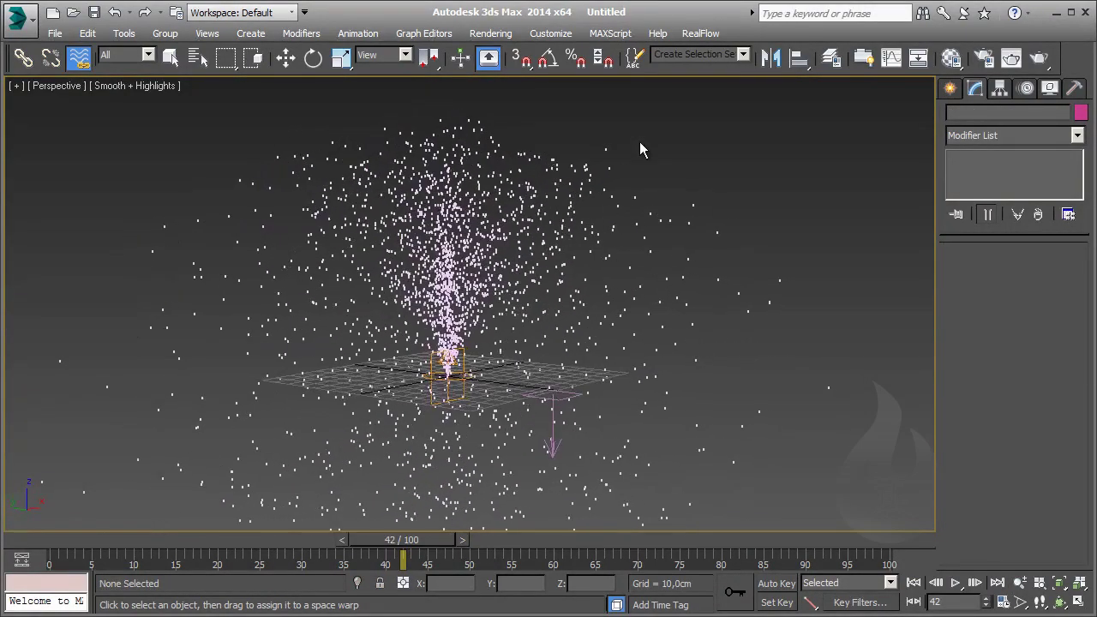
left_click(547, 268)
left_click(930, 189)
left_click(949, 90)
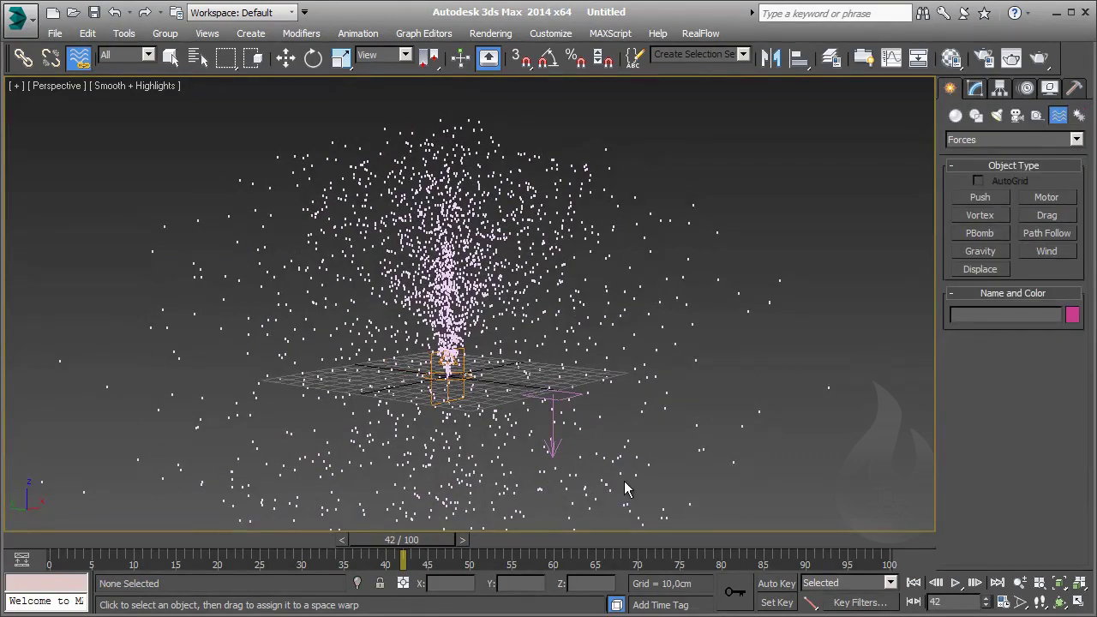
left_click(977, 91)
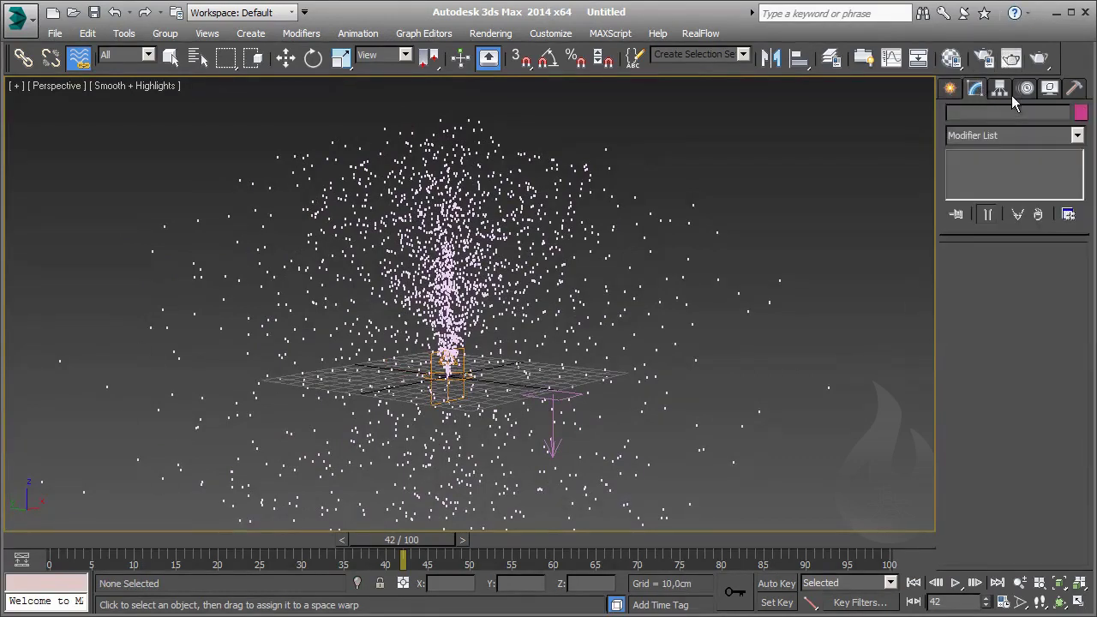
left_click(951, 89)
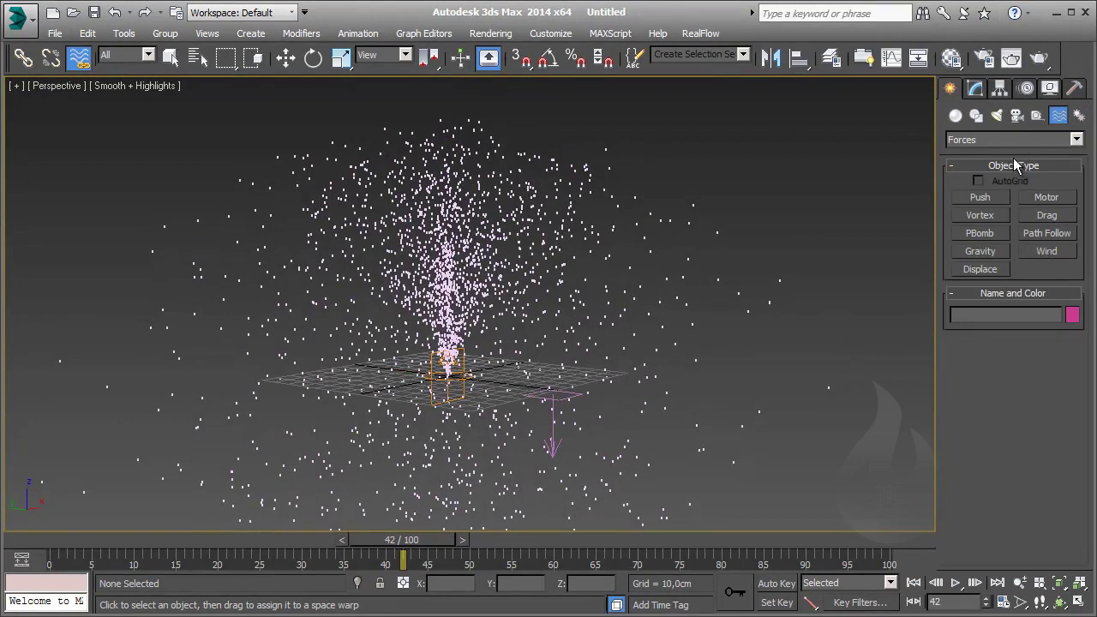
- Pick the Deflectors space-warp category and choose the planar Deflector
left_click(1038, 116)
left_click(1051, 139)
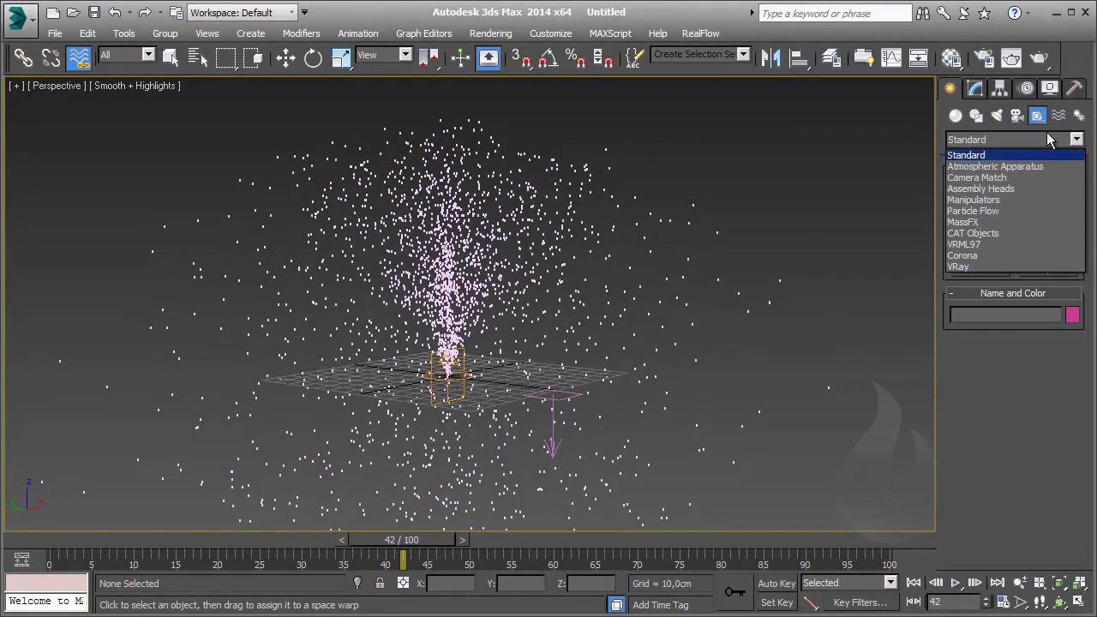
left_click(1059, 114)
left_click(1058, 115)
left_click(1054, 139)
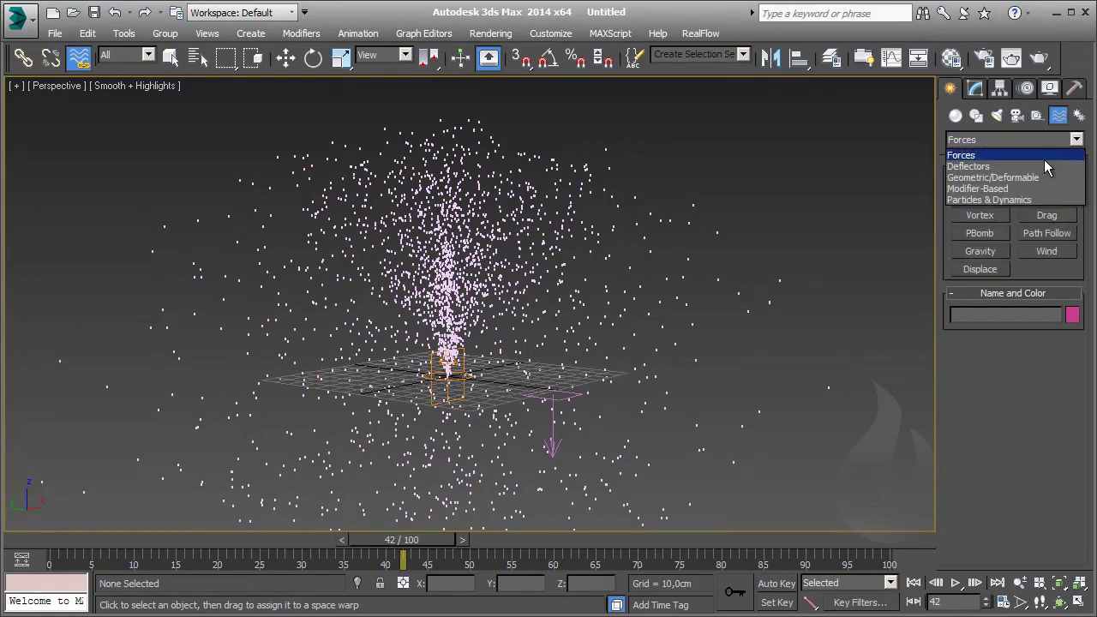
left_click(976, 164)
left_click(1046, 234)
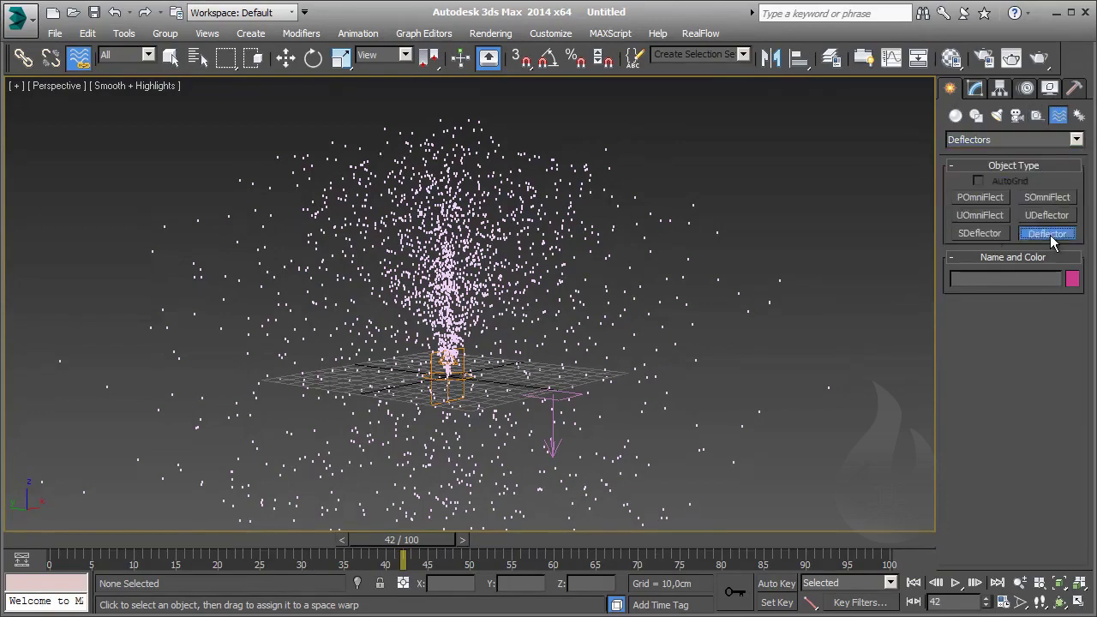
- Draw a large Deflector plane in Perspective and zero its X and Y position
mouse_move(588, 300)
middle_mouse_down("alt")
mouse_move(570, 347)
mouse_move(360, 353)
middle_mouse_up("alt")
mouse_move(360, 352)
left_mouse_down()
mouse_move(489, 394)
mouse_move(879, 360)
left_mouse_up()
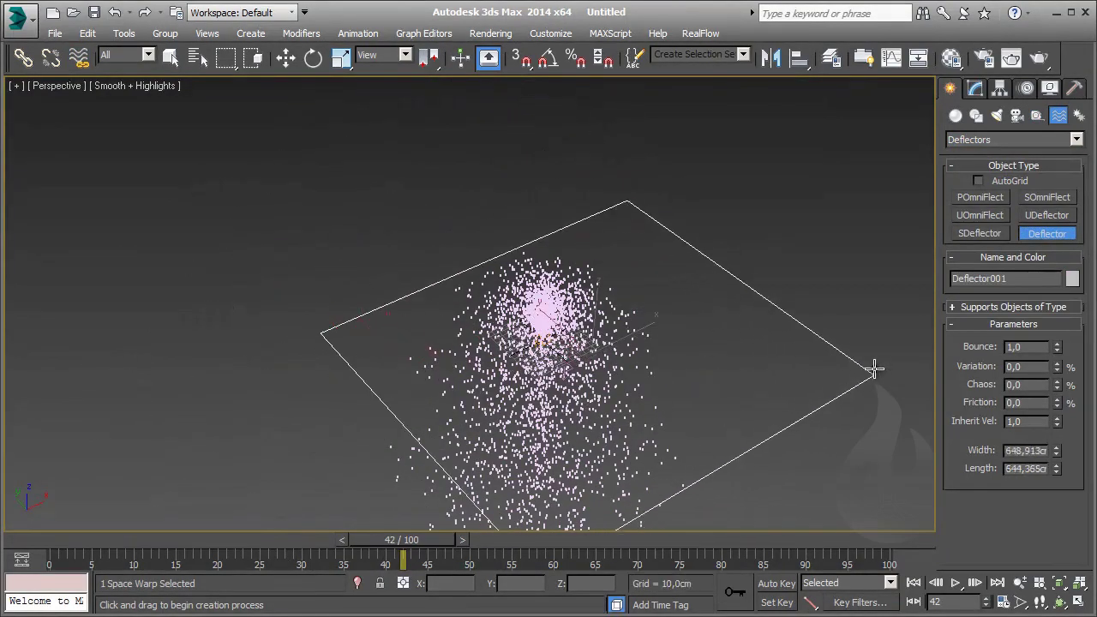
right_click(283, 58)
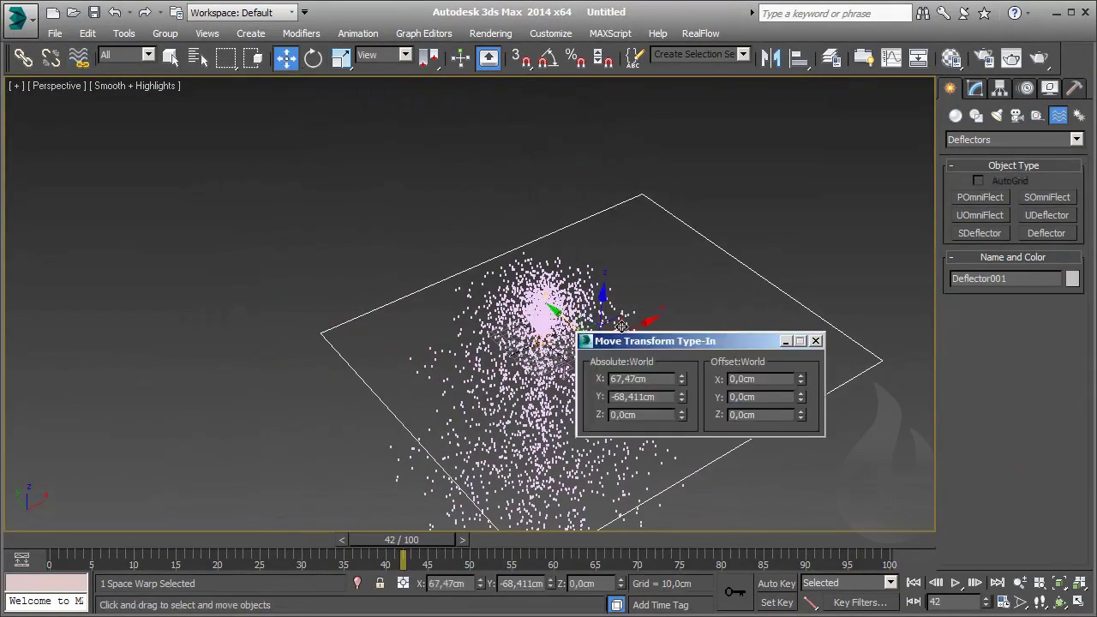
right_click(682, 379)
right_click(683, 397)
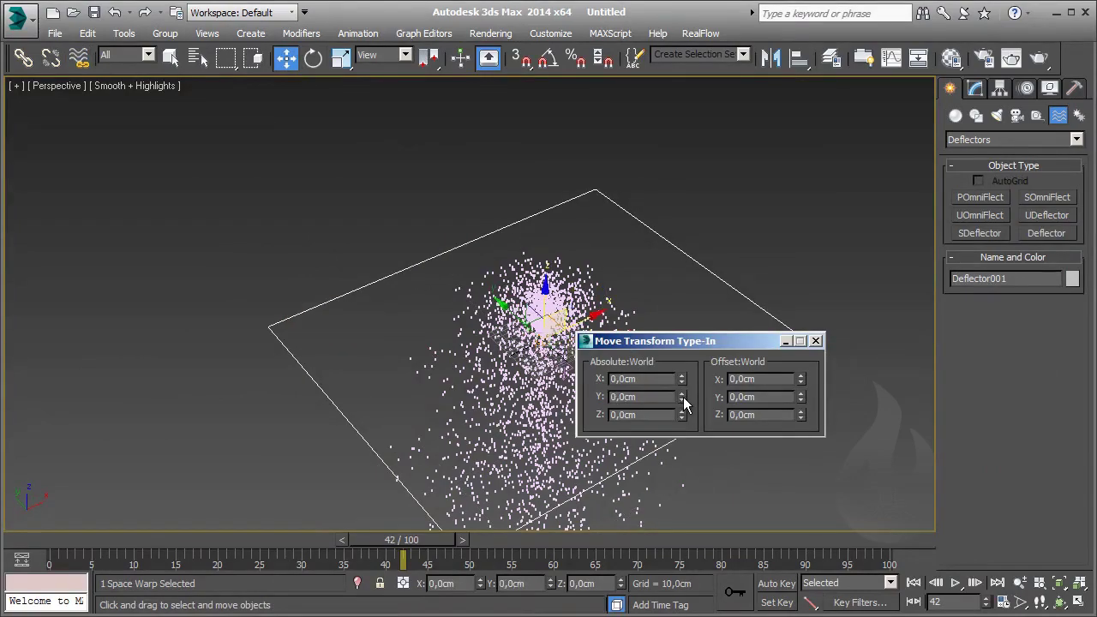
left_click(815, 343)
- In the Front view, lower the deflector slightly below the emitter
middle_click_drag(616, 357, 554, 294, "alt")
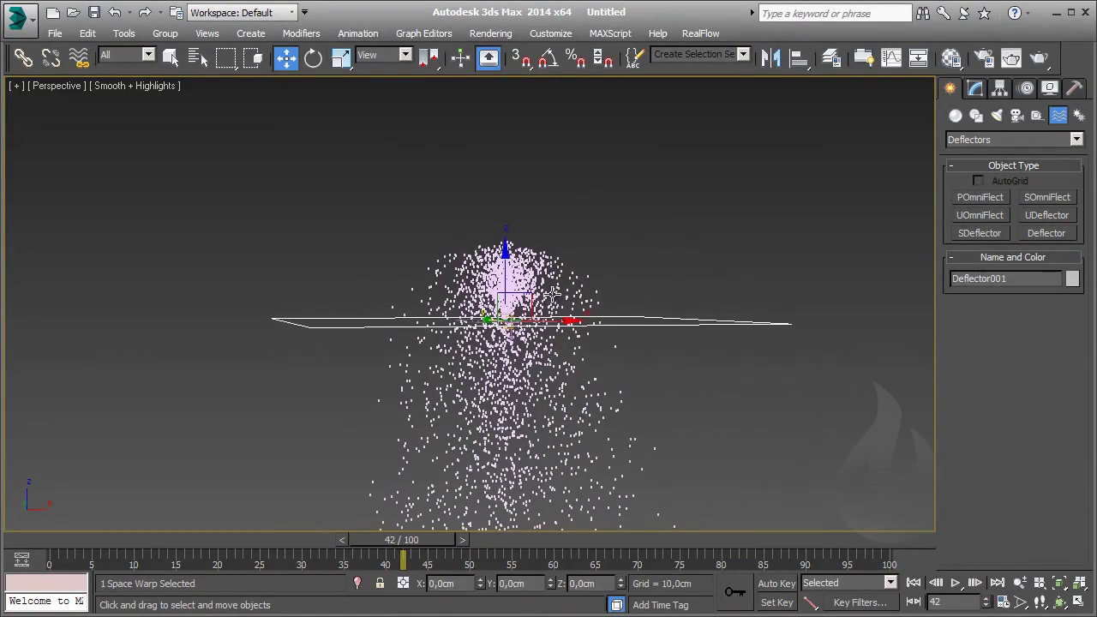
key("f")
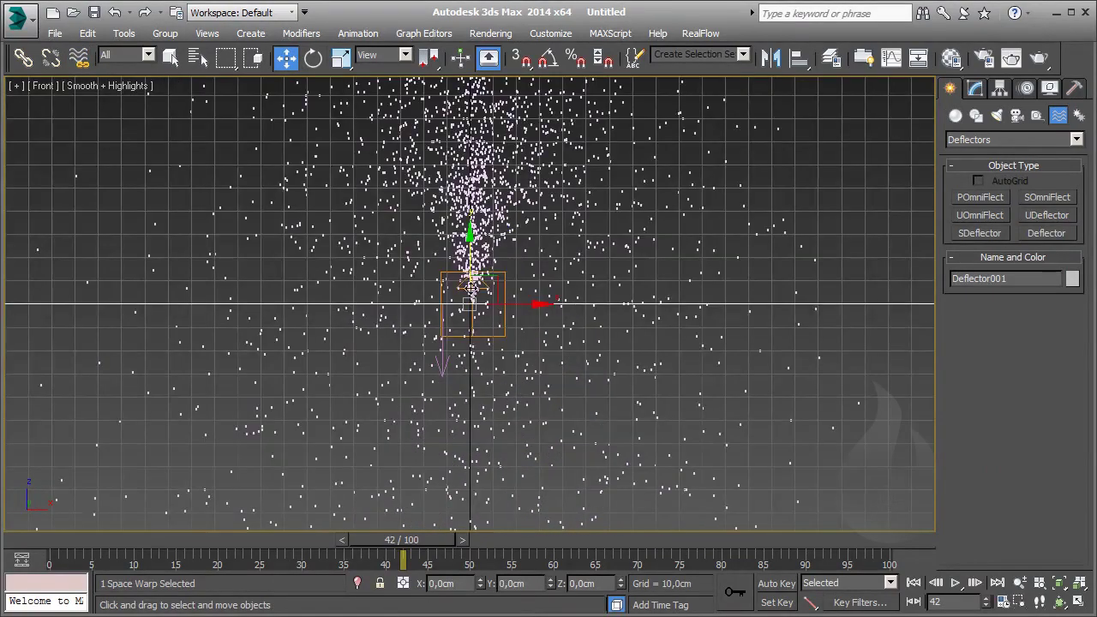
scroll(472, 289, "up", 10)
left_click_drag(455, 367, 517, 461)
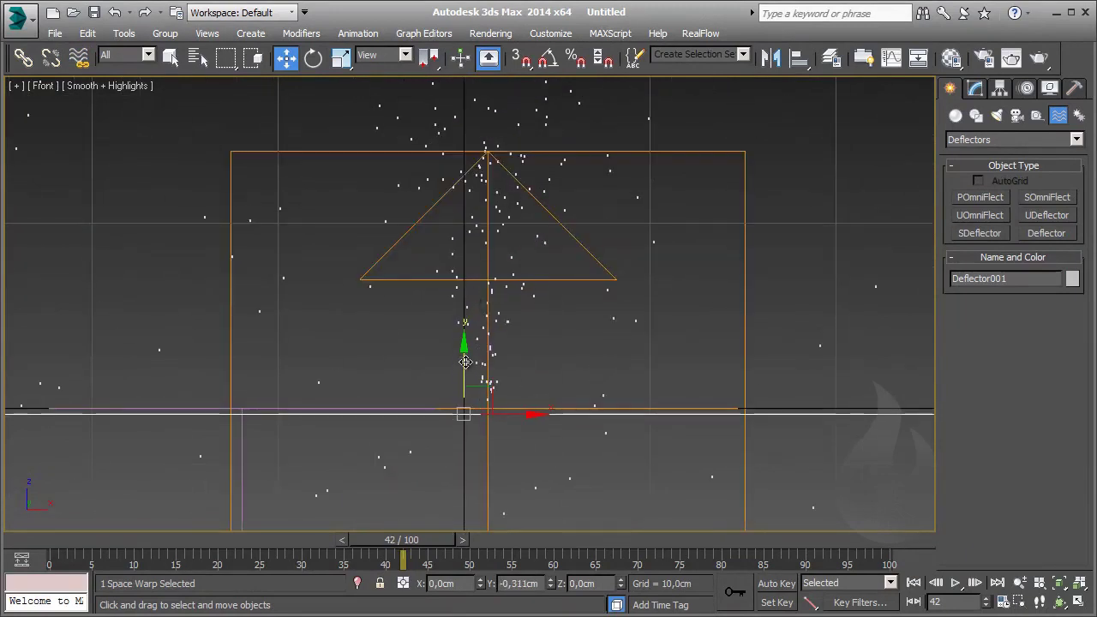
- Center the SuperSpray emitter by setting its X position to 0
left_click(521, 408)
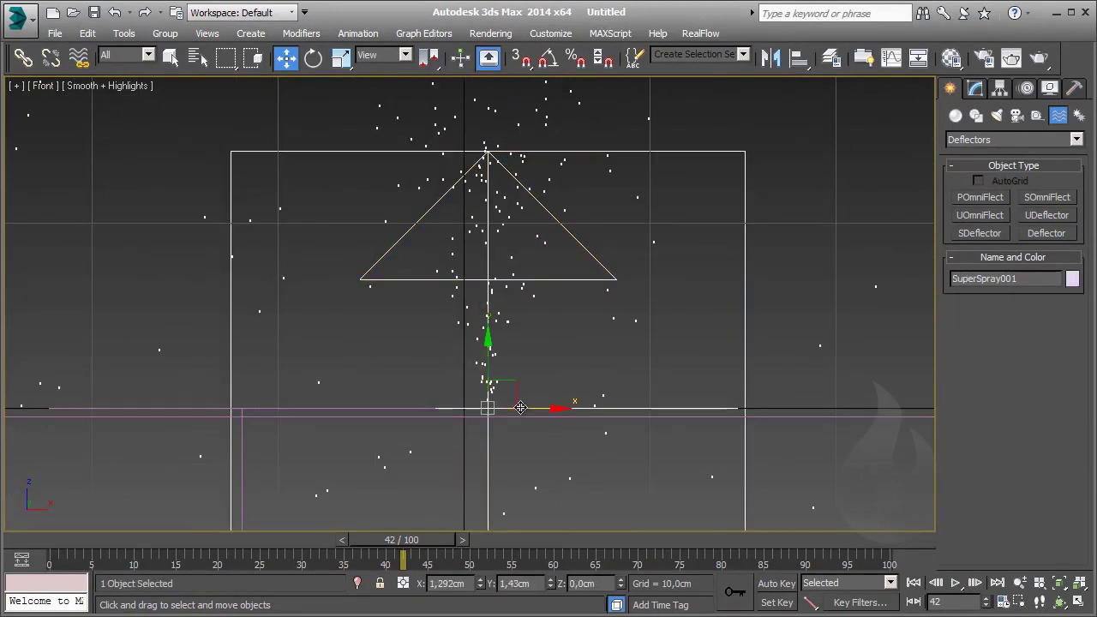
left_click_drag(536, 408, 513, 407)
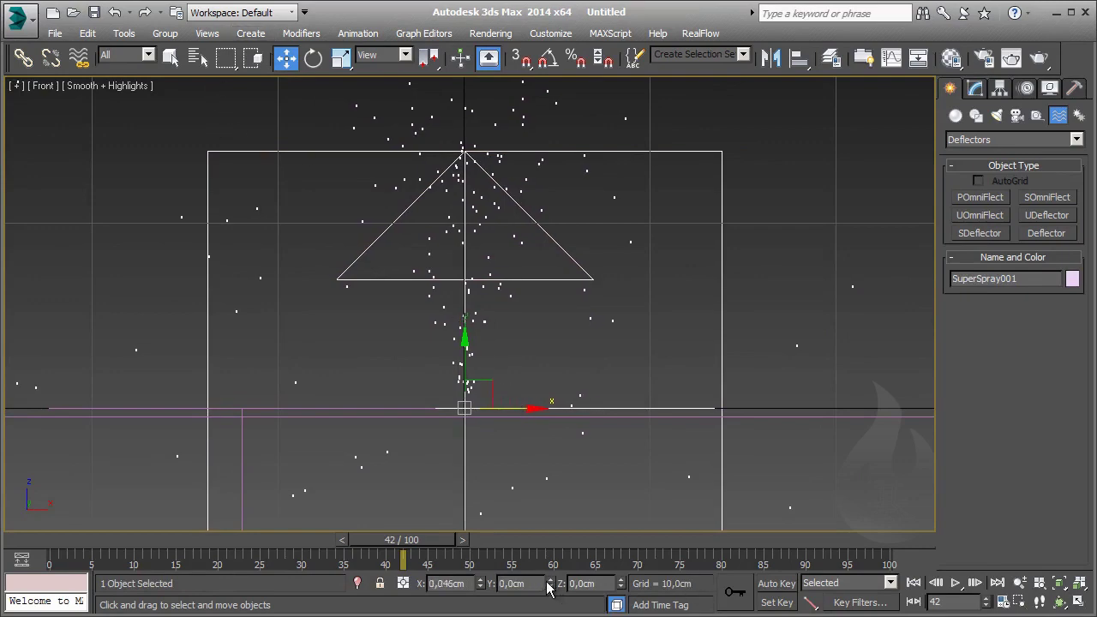
right_click(480, 586)
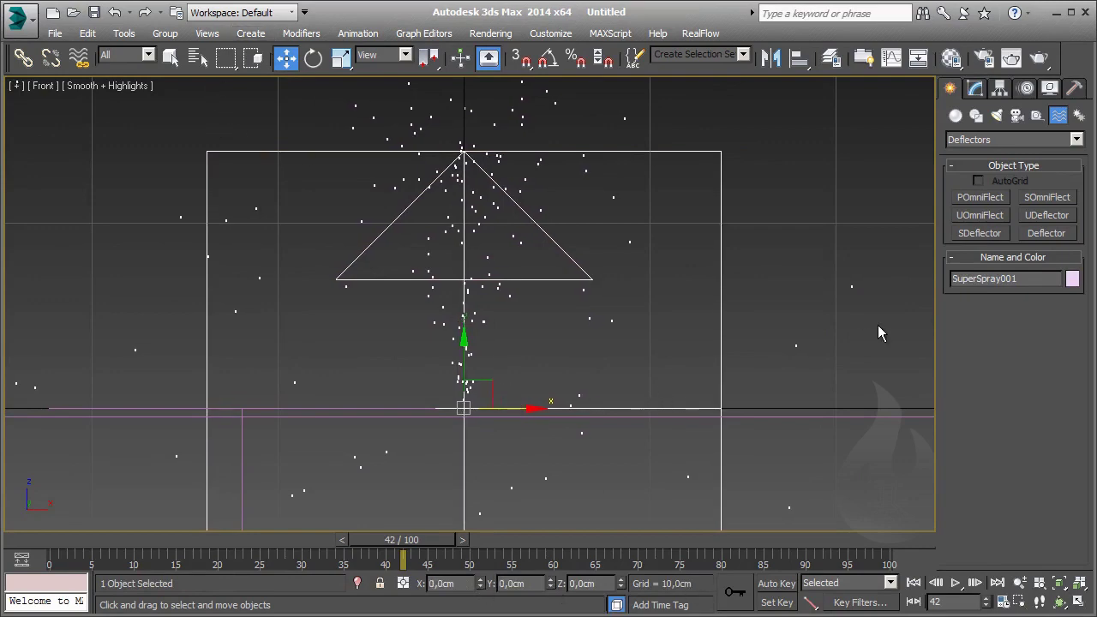
left_click(676, 375)
- Select the Deflector001 plane and show its parameters in Perspective
scroll(729, 368, "down", 10)
middle_click_drag(857, 357, 606, 357)
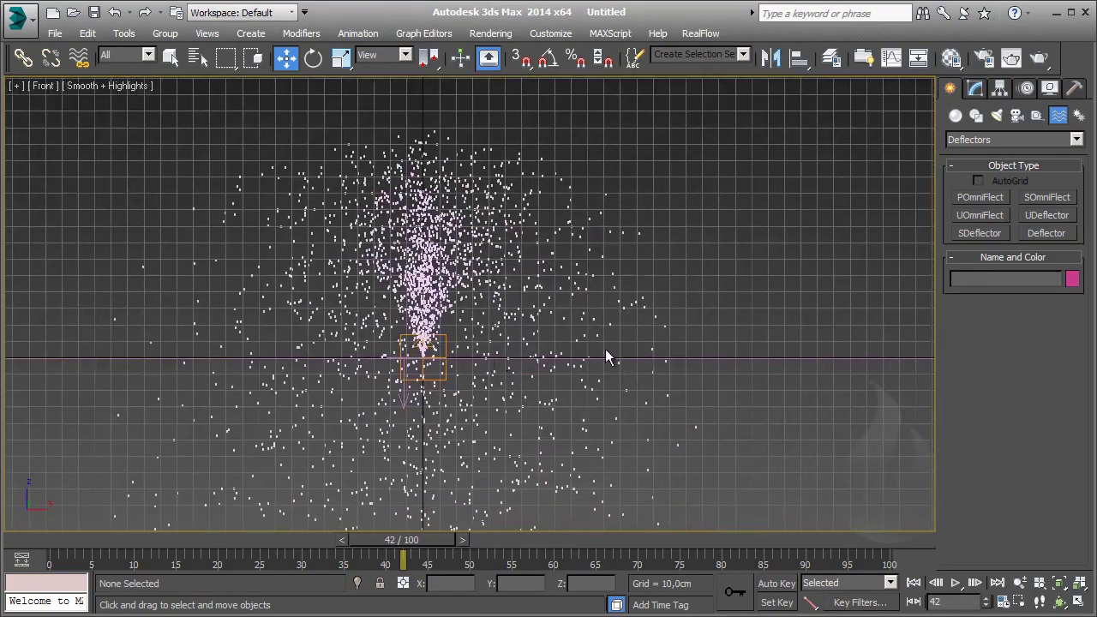
left_click(845, 357)
middle_click_drag(828, 443, 738, 375)
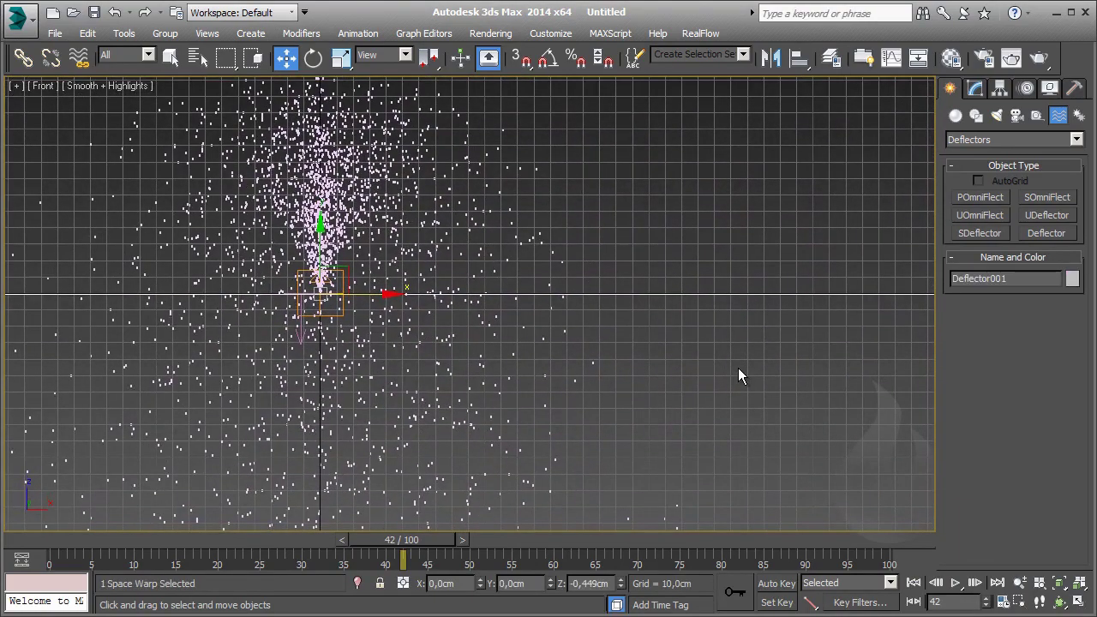
key("p")
mouse_move(428, 377)
middle_mouse_down("alt")
mouse_move(347, 368)
mouse_move(445, 393)
mouse_move(386, 385)
mouse_move(477, 385)
mouse_move(584, 333)
middle_mouse_up("alt")
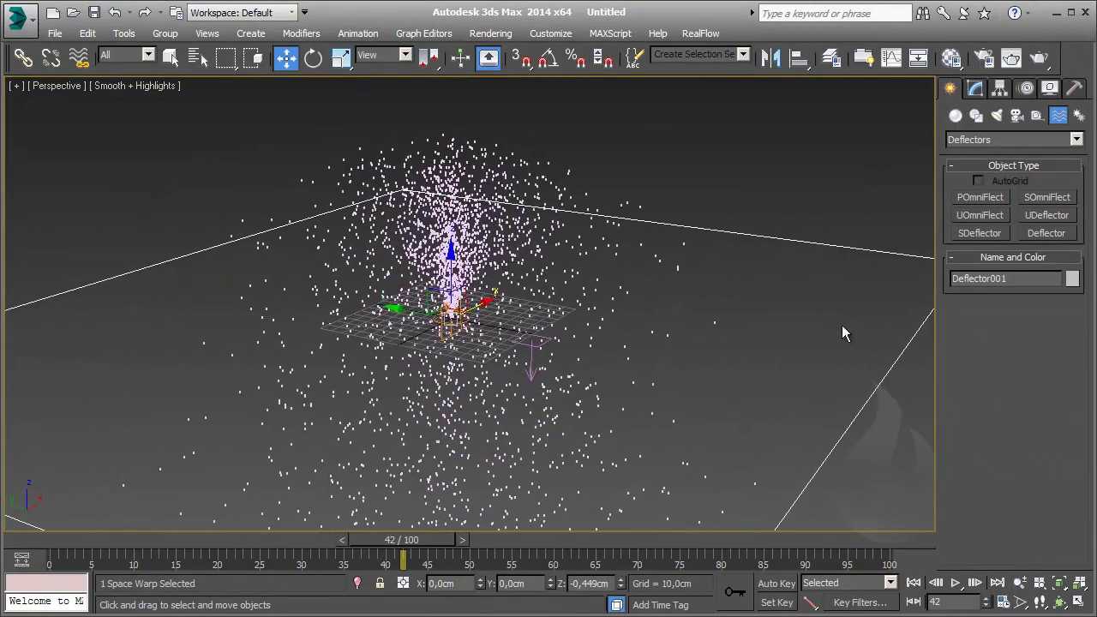
left_click(975, 90)
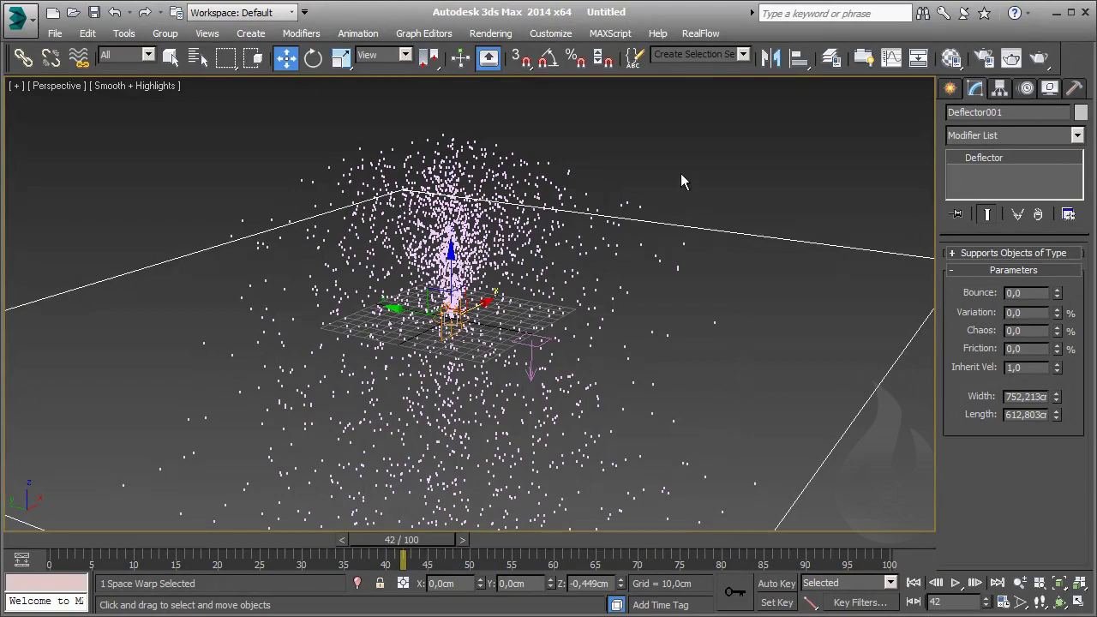
- Bind SuperSpray001 to Deflector001 and scrub to frame 30 to watch particles spread across it
left_click(461, 287)
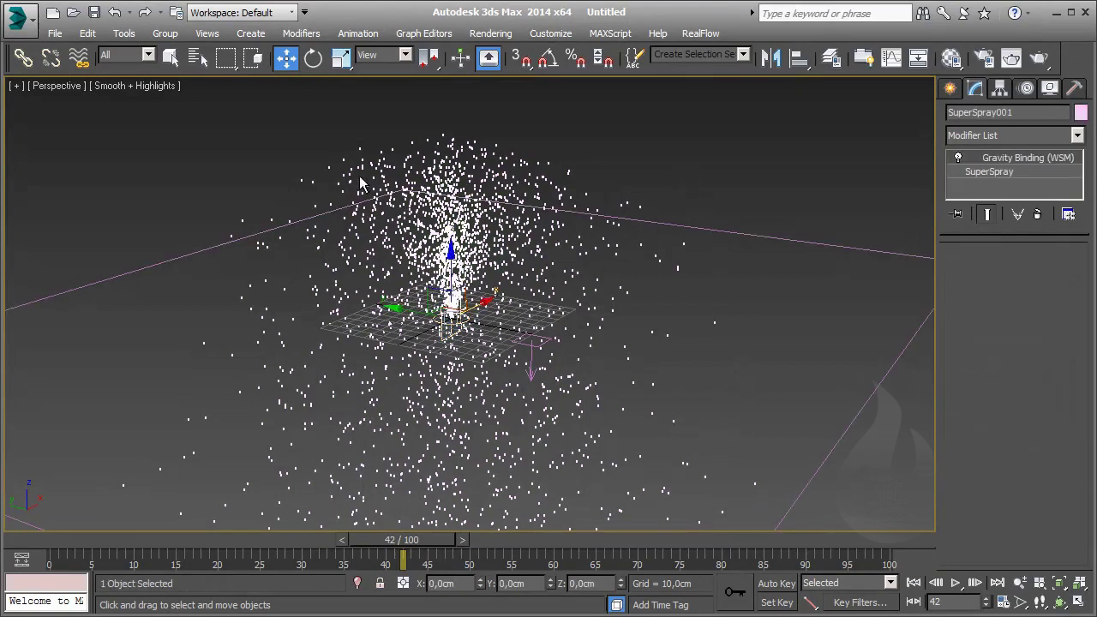
left_click(78, 57)
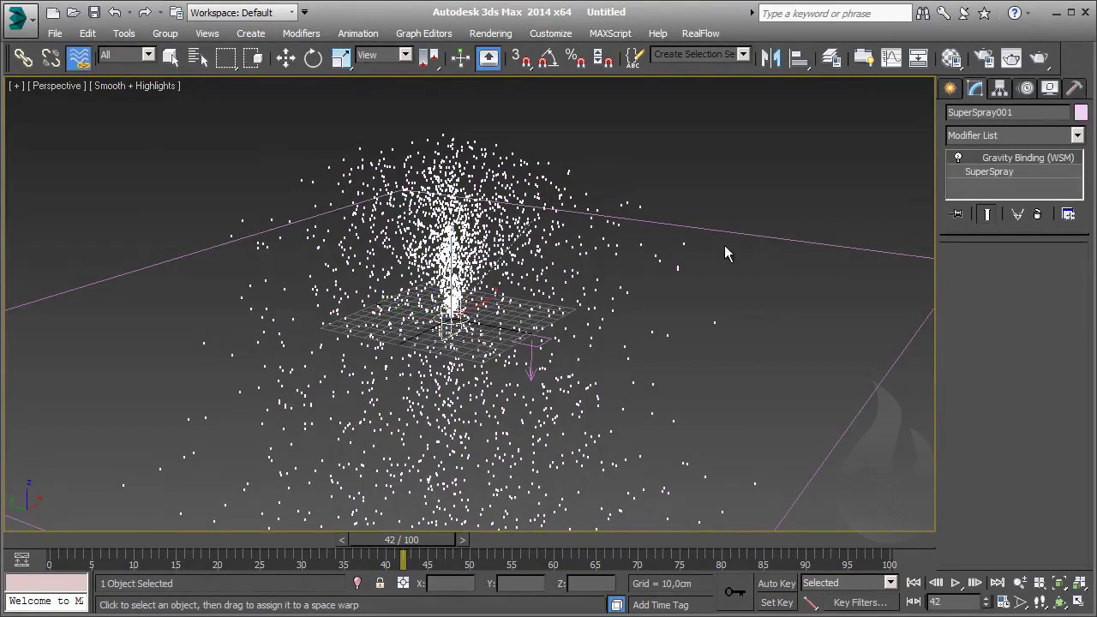
left_click_drag(765, 237, 783, 262)
left_click(820, 172)
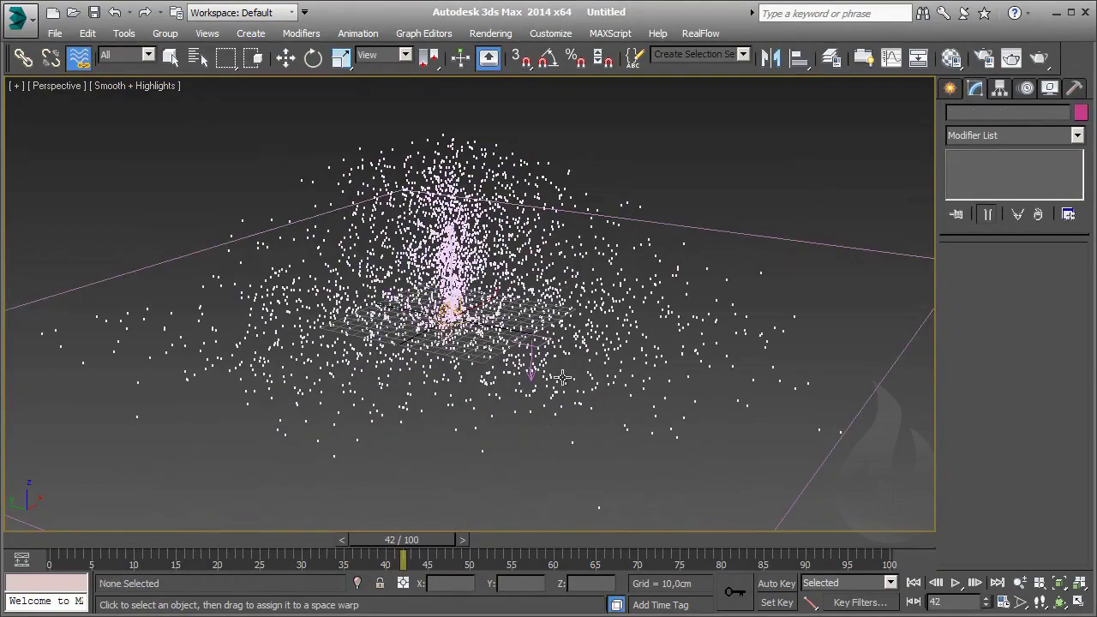
mouse_move(308, 560)
left_mouse_down()
mouse_move(134, 543)
mouse_move(531, 562)
mouse_move(80, 554)
mouse_move(317, 560)
left_mouse_up()
left_click(79, 56)
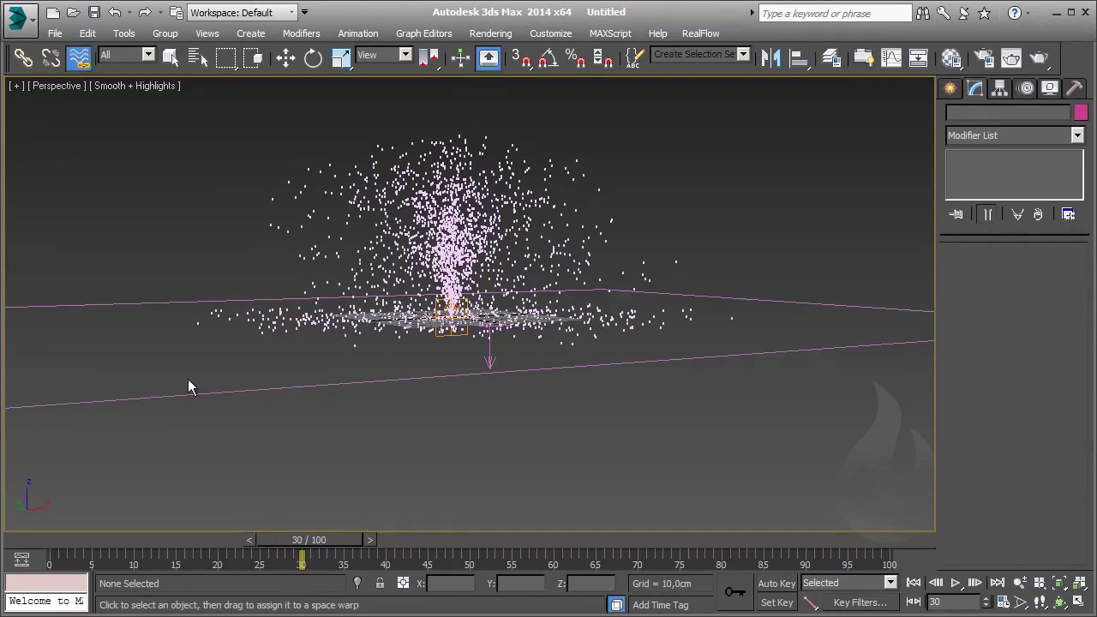
- Set the SuperSpray's Emit Start to frame -30
middle_click_drag(480, 171, 752, 152, "alt")
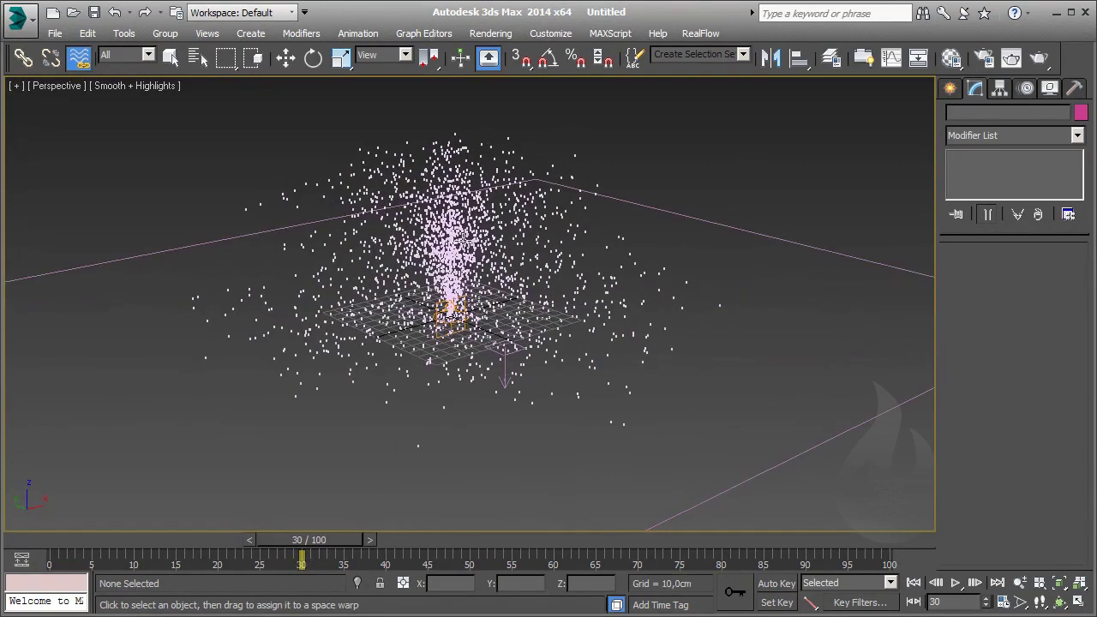
left_click(463, 237)
left_click(989, 185)
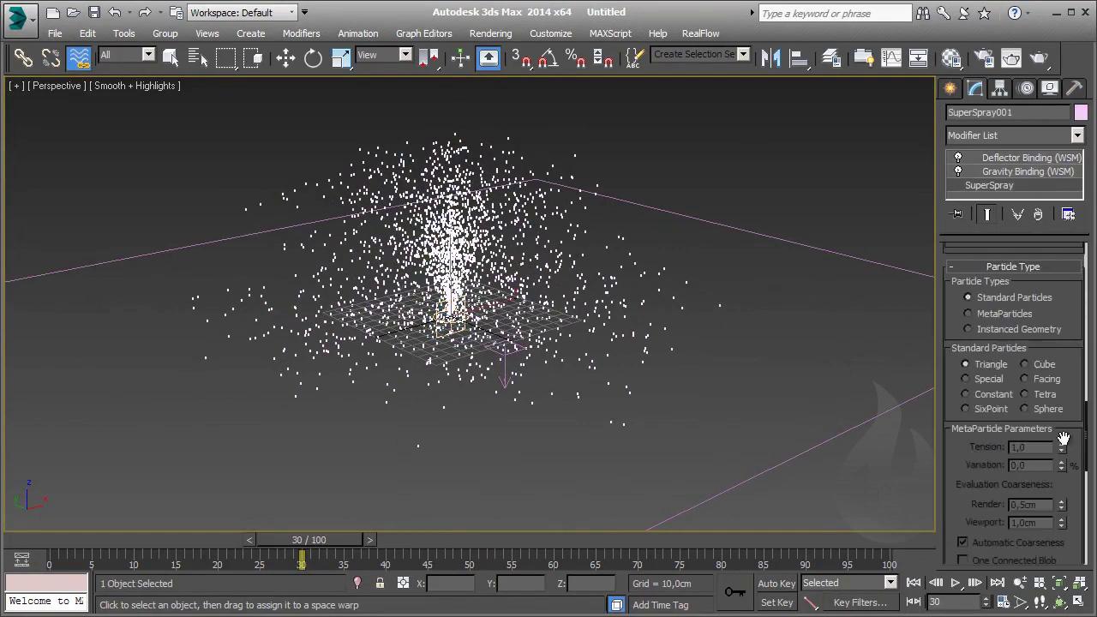
scroll(1071, 355, "down", 2)
scroll(1063, 416, "down", 5)
scroll(1060, 416, "down", 4)
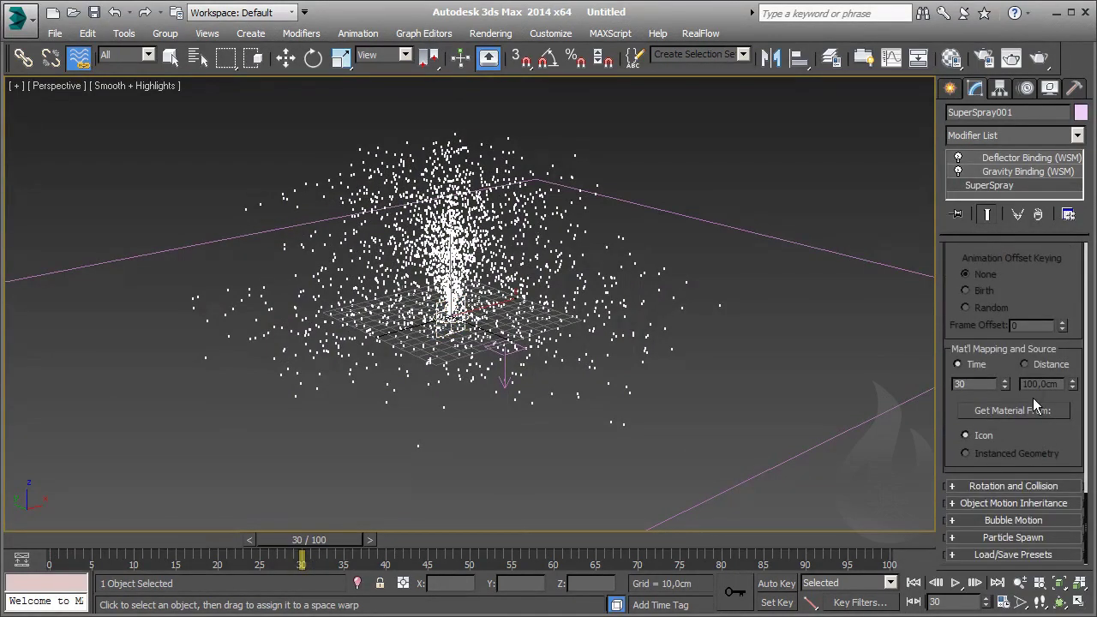
scroll(1032, 471, "up", 3)
scroll(1029, 458, "up", 3)
scroll(1024, 429, "up", 3)
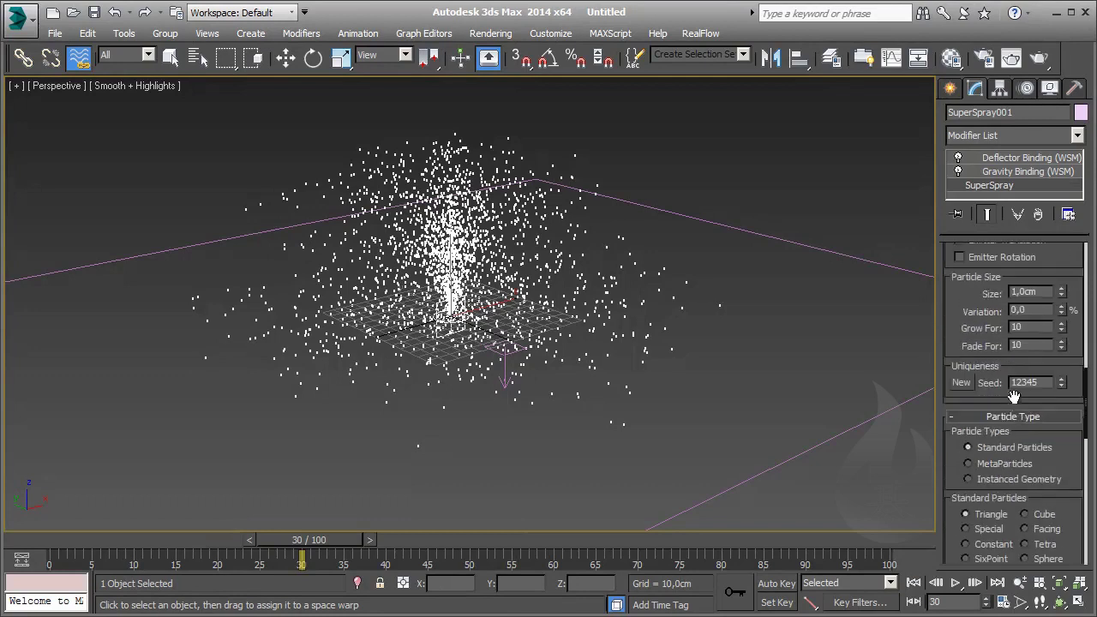
scroll(1029, 391, "up", 2)
scroll(1026, 377, "up", 3)
type("-30")
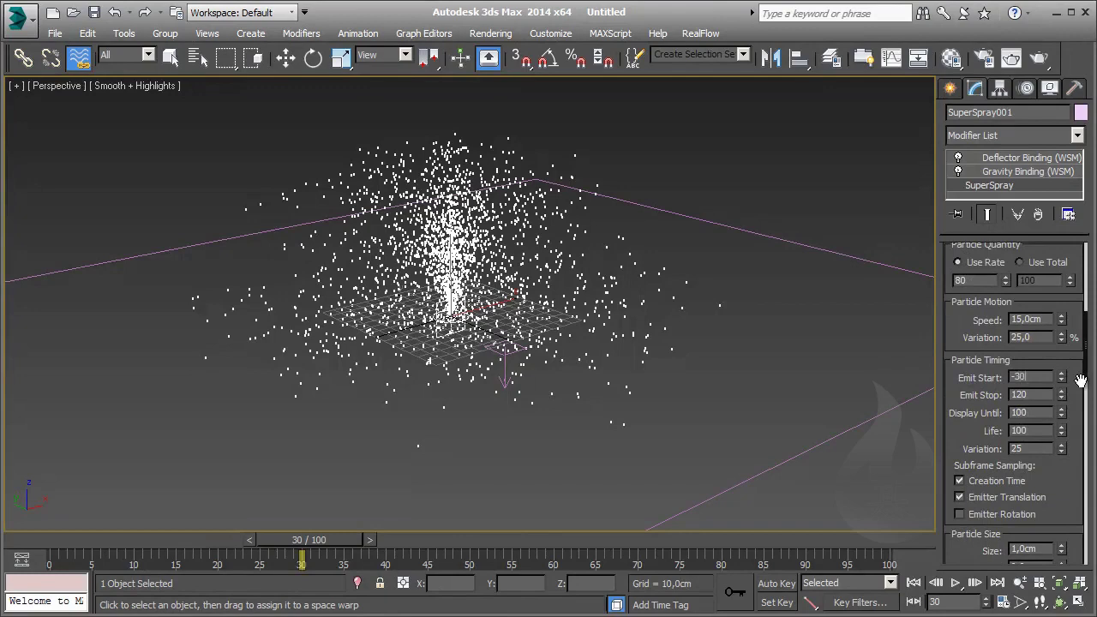
key("Return")
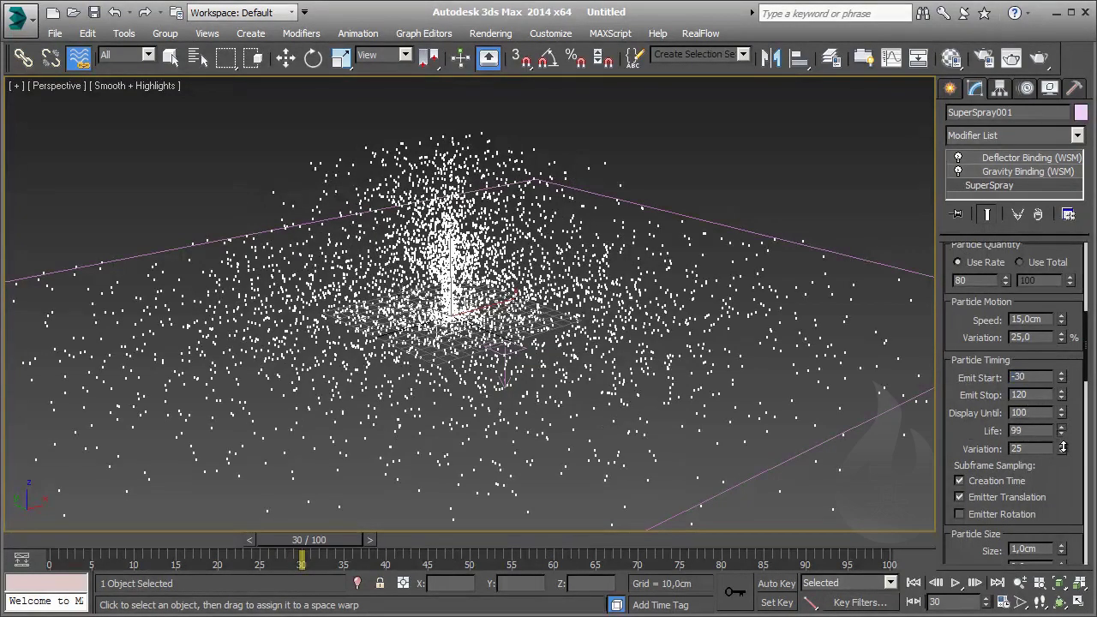
- Reduce particle Life to 15 frames, preview the sparser spray, then select the deflector
left_click_drag(1063, 433, 1063, 454)
key("Return")
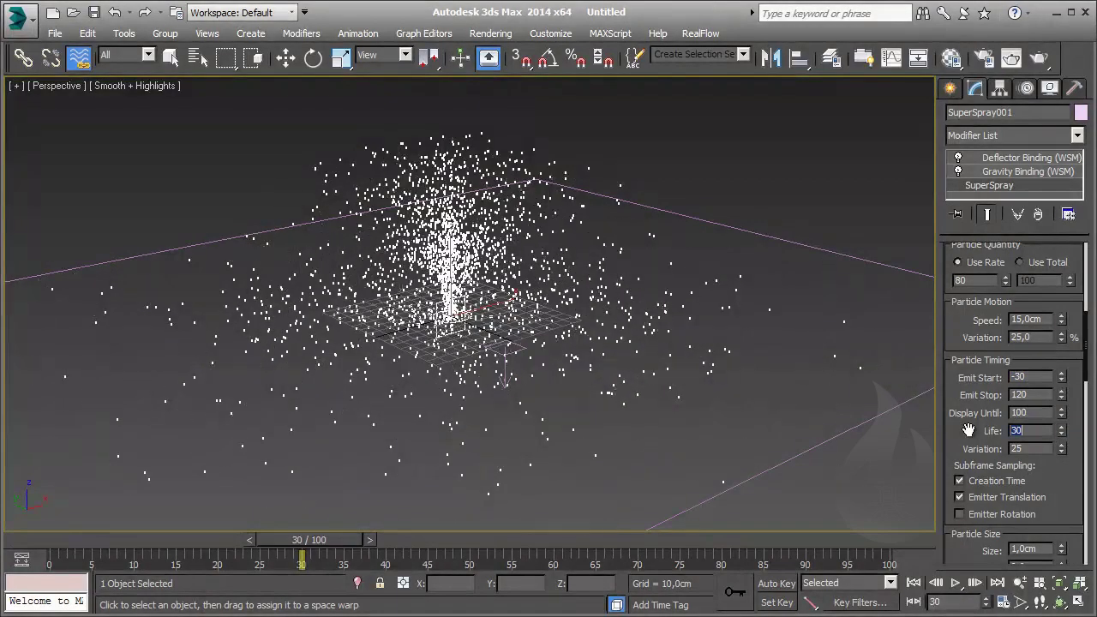
key("Return")
mouse_move(310, 536)
left_mouse_down()
mouse_move(314, 546)
mouse_move(607, 520)
mouse_move(793, 518)
mouse_move(809, 502)
left_mouse_up()
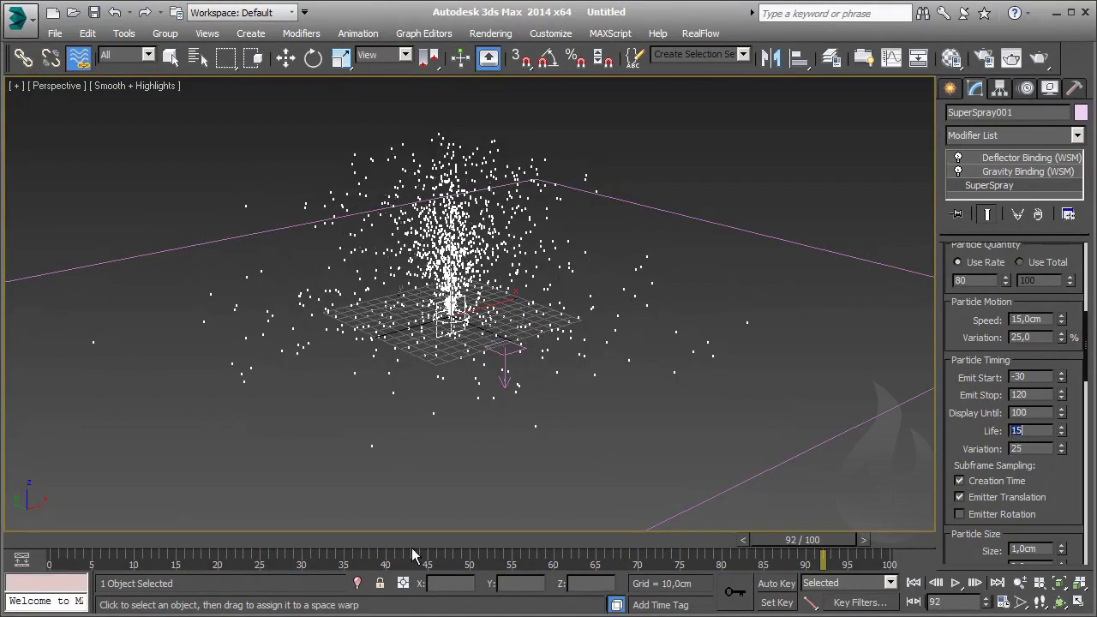
mouse_move(377, 539)
left_mouse_down()
mouse_move(112, 531)
mouse_move(239, 536)
left_mouse_up()
mouse_move(494, 366)
middle_mouse_down("alt")
mouse_move(566, 301)
mouse_move(794, 307)
middle_mouse_up("alt")
left_click(774, 341)
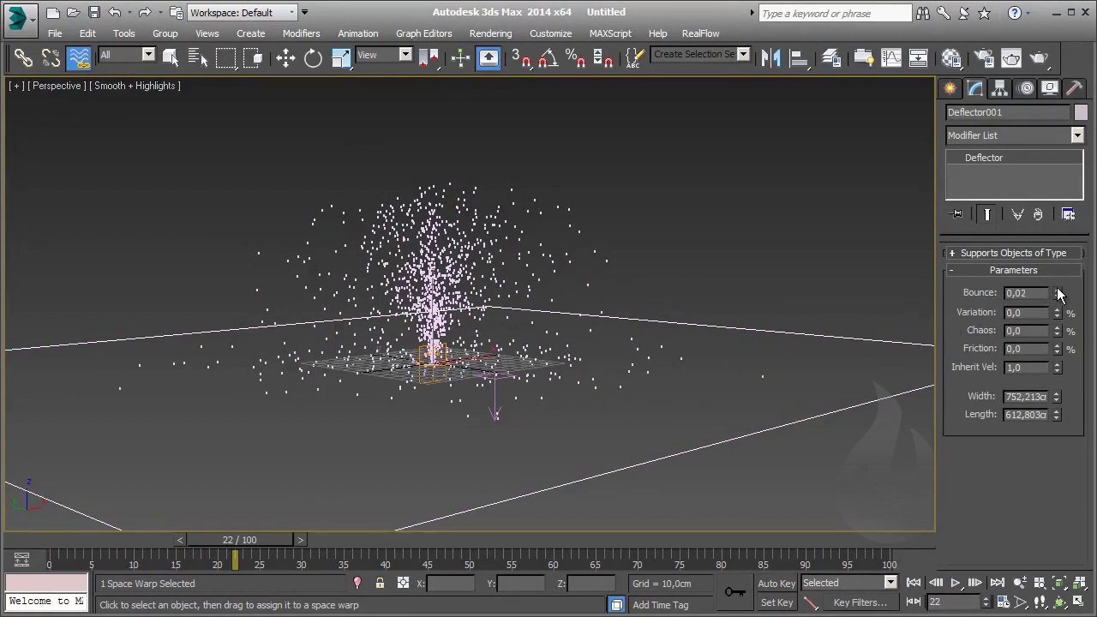
- Set the Deflector's Bounce to 0.6
key("Return")
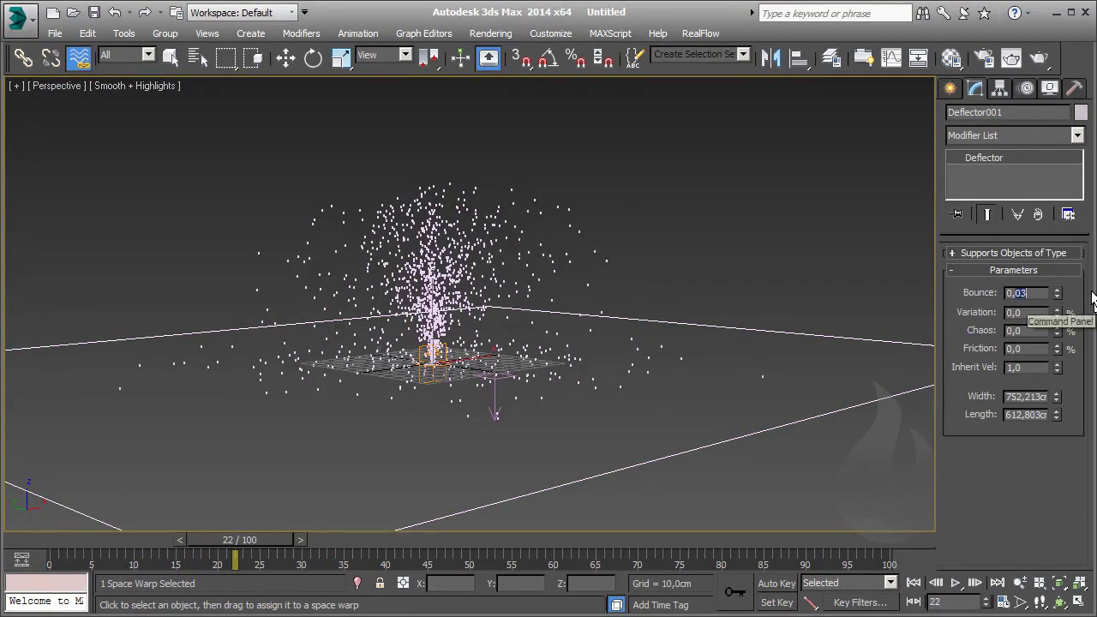
key("Return")
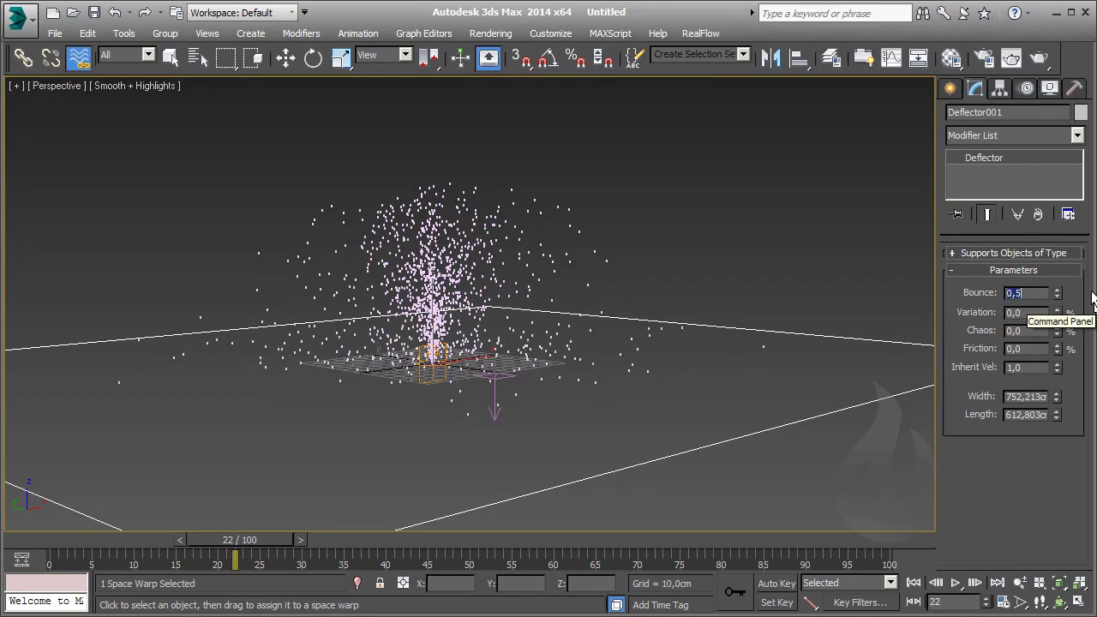
middle_click_drag(632, 355, 612, 374, "alt")
mouse_move(642, 311)
middle_mouse_down("alt")
mouse_move(653, 334)
mouse_move(674, 332)
middle_mouse_up("alt")
- Give the deflector Variation 25, Chaos 50 and Friction 25, then clear the selection
double_click(1040, 312)
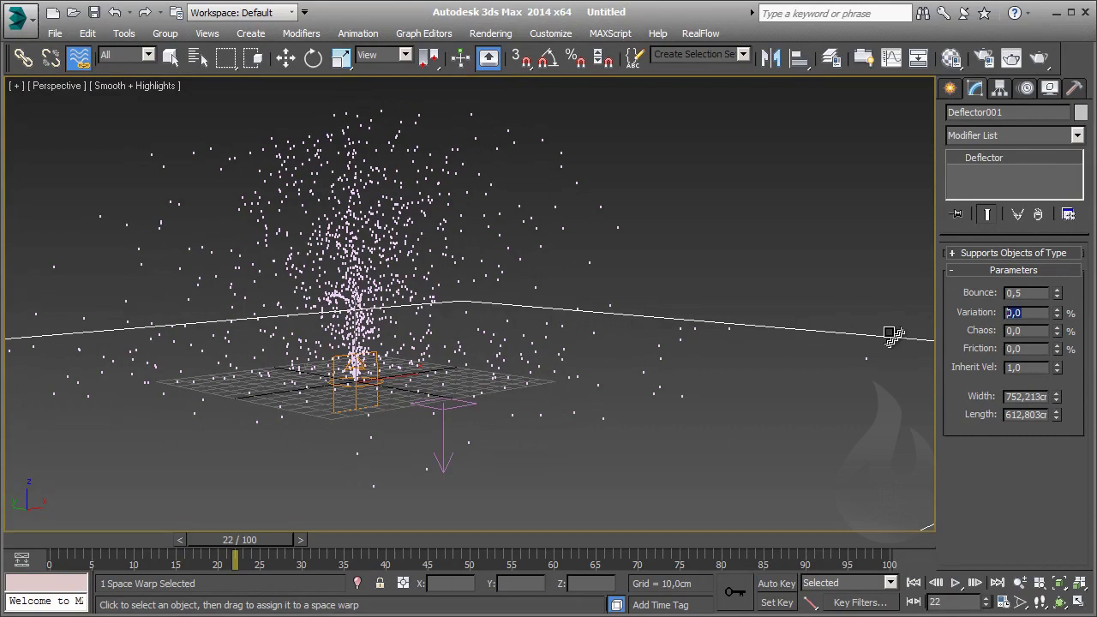
type("25")
key("Return")
key("Return")
key("Return")
key("Return")
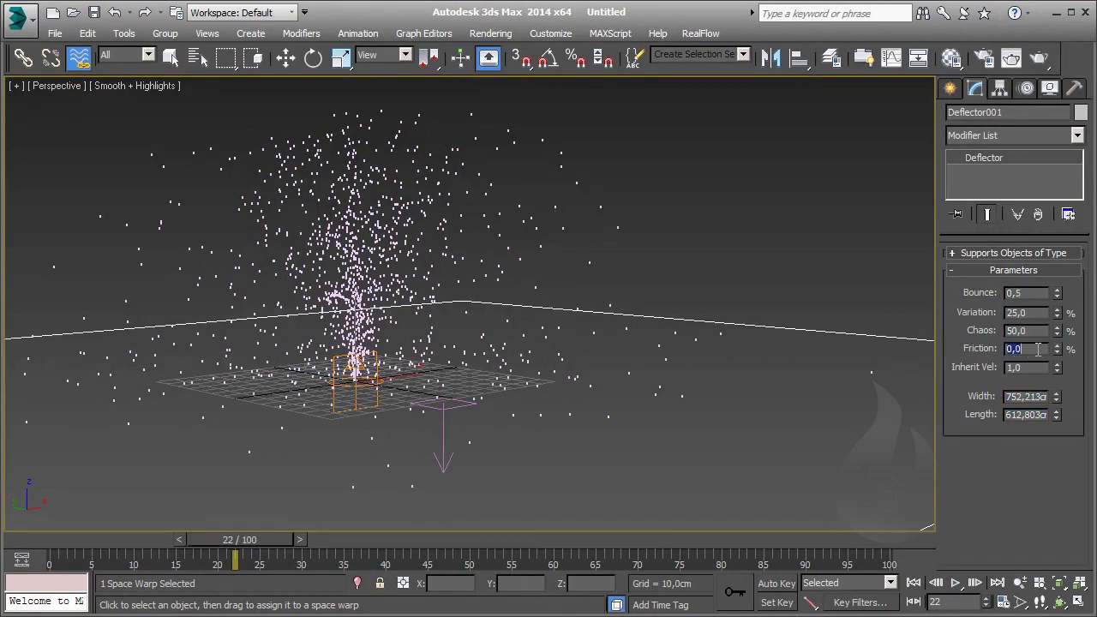
type("25")
key("Return")
key("Return")
type("0,6")
key("Return")
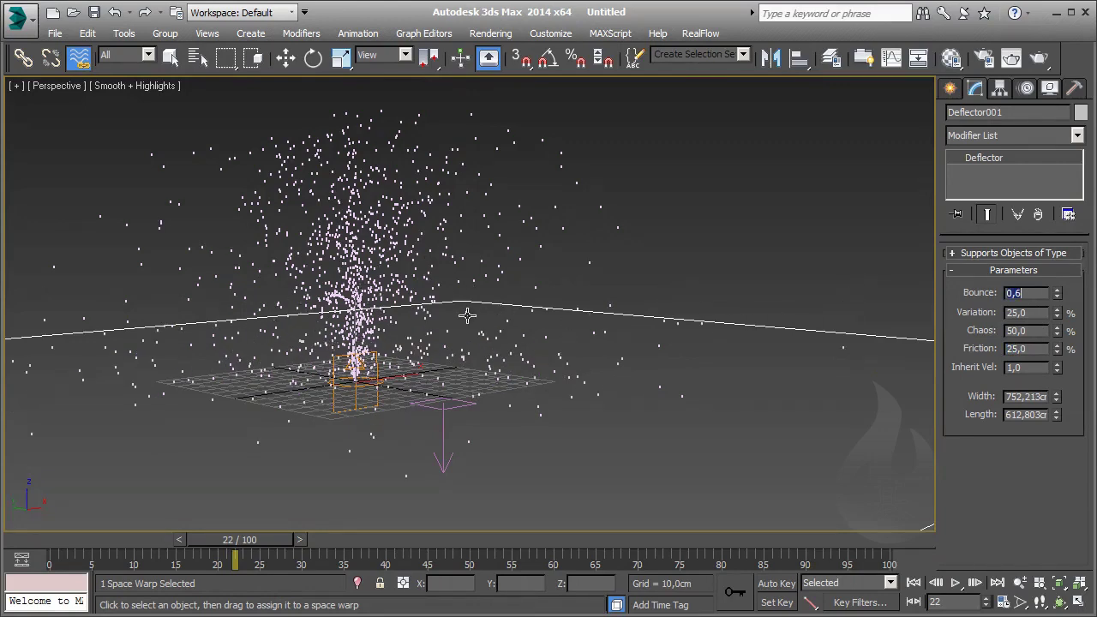
middle_click_drag(467, 315, 514, 315)
left_click(638, 152)
left_click(401, 377)
left_click(387, 513)
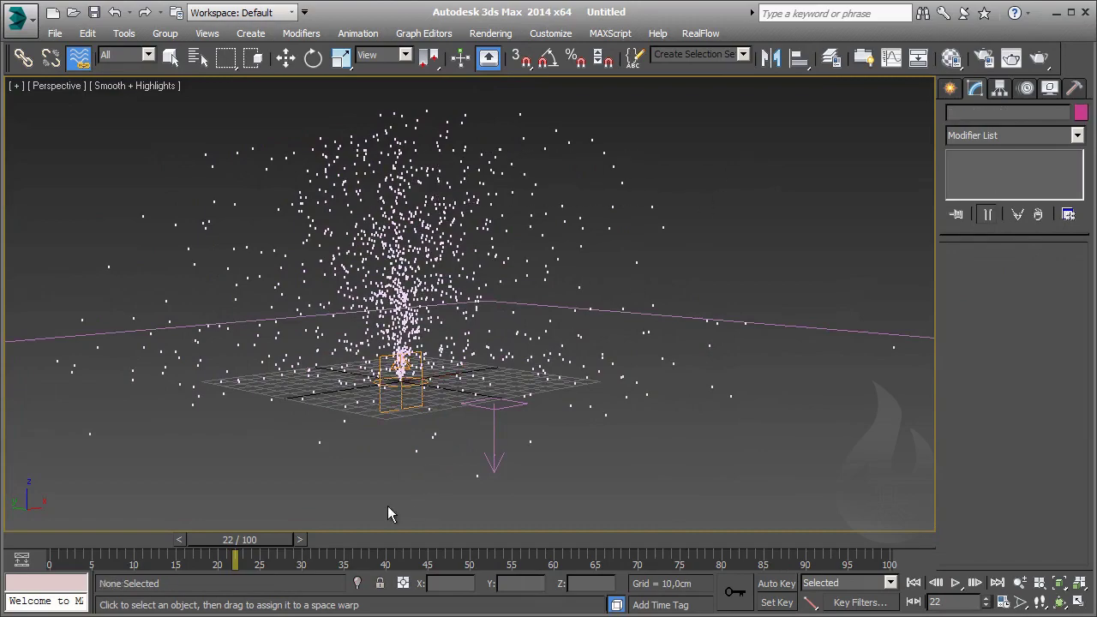
- Rebind the SuperSpray emitter to the deflector with Bind to Space Warp
left_click_drag(248, 546, 394, 549)
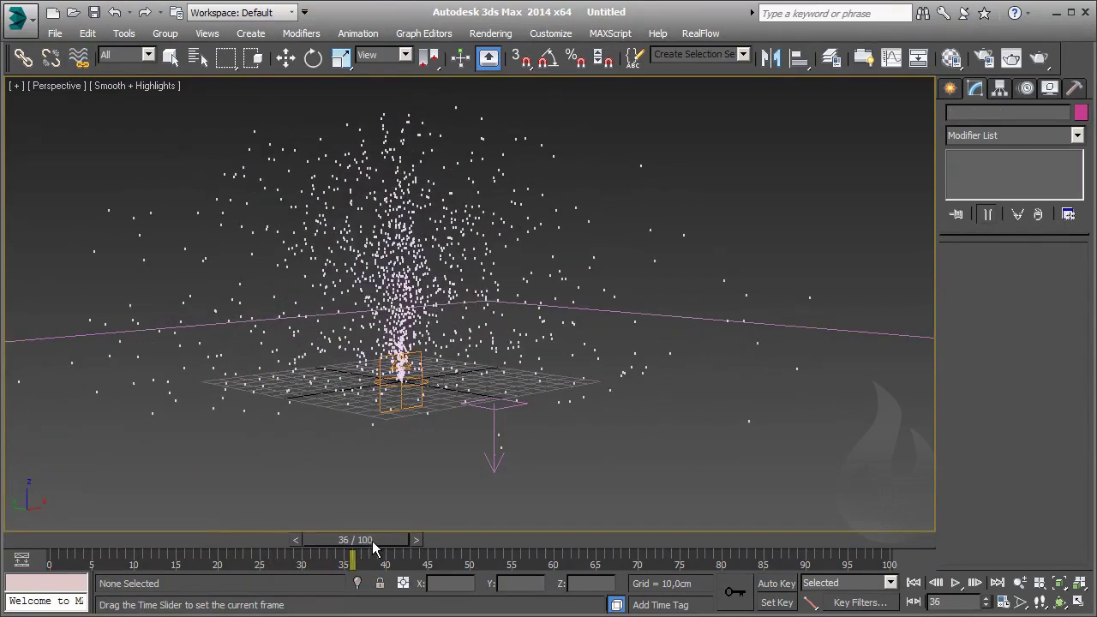
left_click(79, 57)
mouse_move(514, 343)
middle_mouse_down("alt")
mouse_move(641, 362)
mouse_move(794, 247)
middle_mouse_up("alt")
left_click_drag(540, 249, 548, 341)
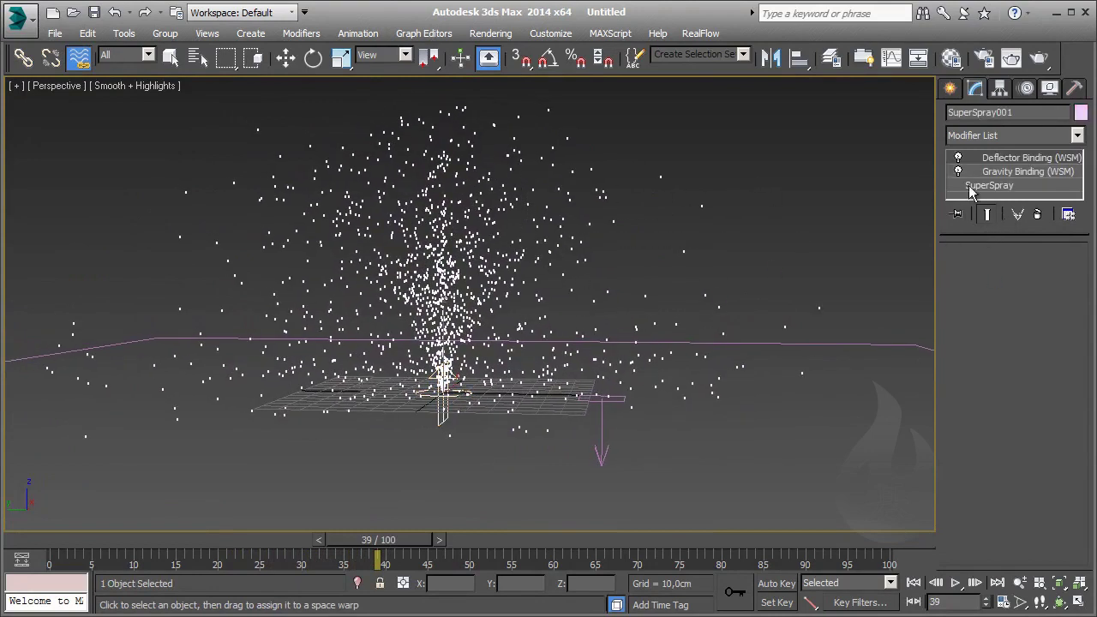
- Lower the Deflector's Bounce to 0.2, preview at frame 56, and deselect it
left_click(910, 346)
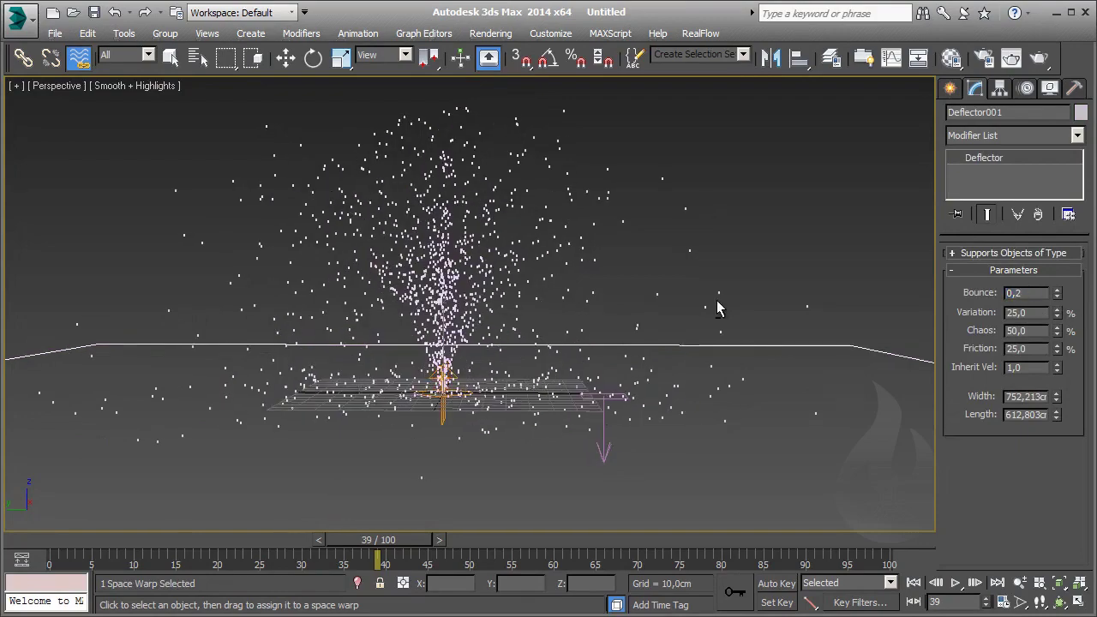
middle_click_drag(717, 306, 728, 377, "alt")
mouse_move(382, 548)
left_mouse_down()
mouse_move(35, 539)
mouse_move(248, 557)
mouse_move(520, 557)
left_mouse_up()
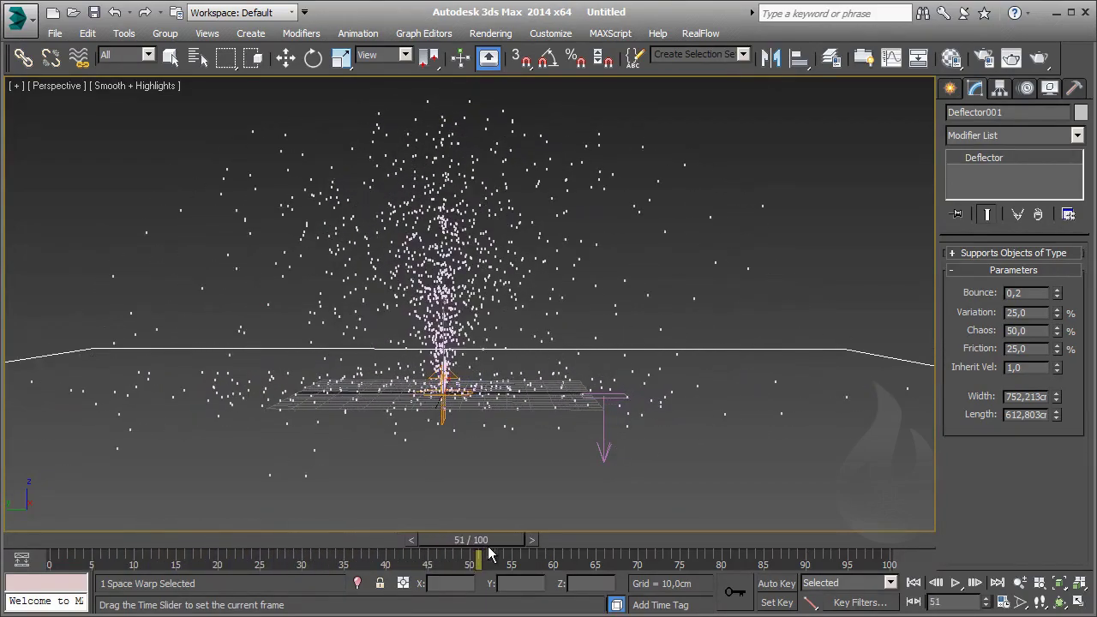
mouse_move(540, 458)
middle_mouse_down("alt")
mouse_move(391, 391)
mouse_move(479, 416)
middle_mouse_up("alt")
left_click(828, 249)
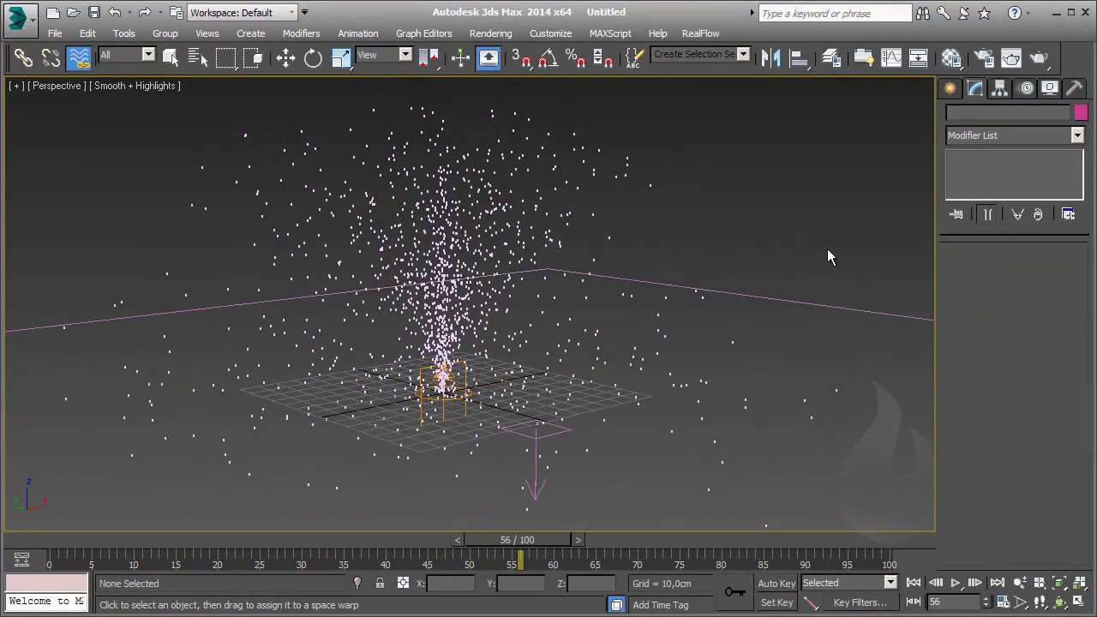
left_click(949, 89)
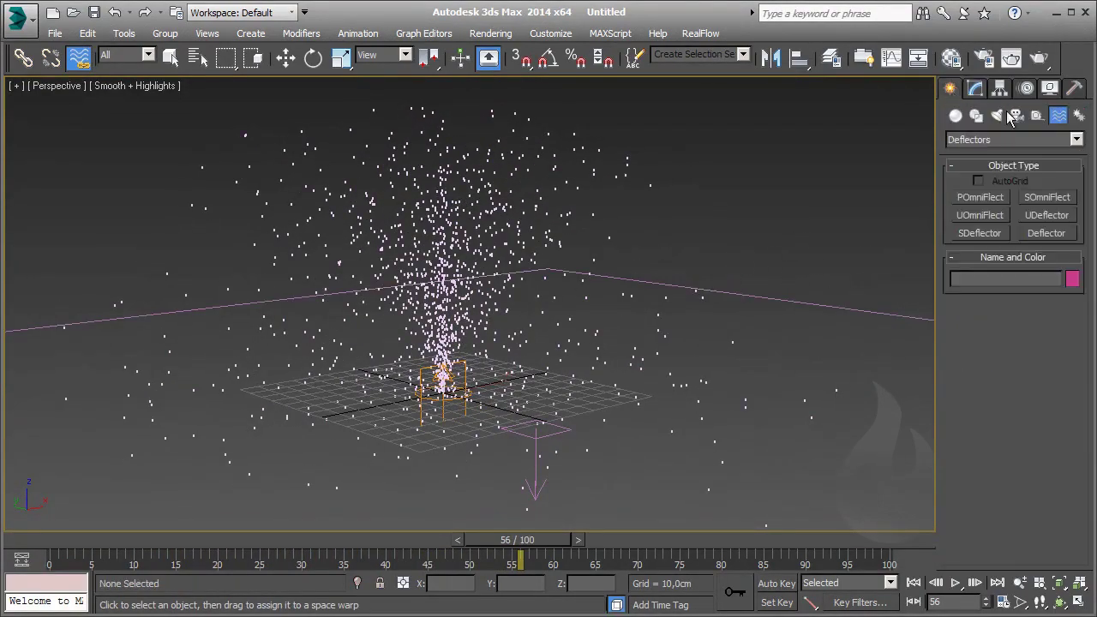
- Create a Drag force in the scene and bind the SuperSpray emitter to it
left_click(1060, 139)
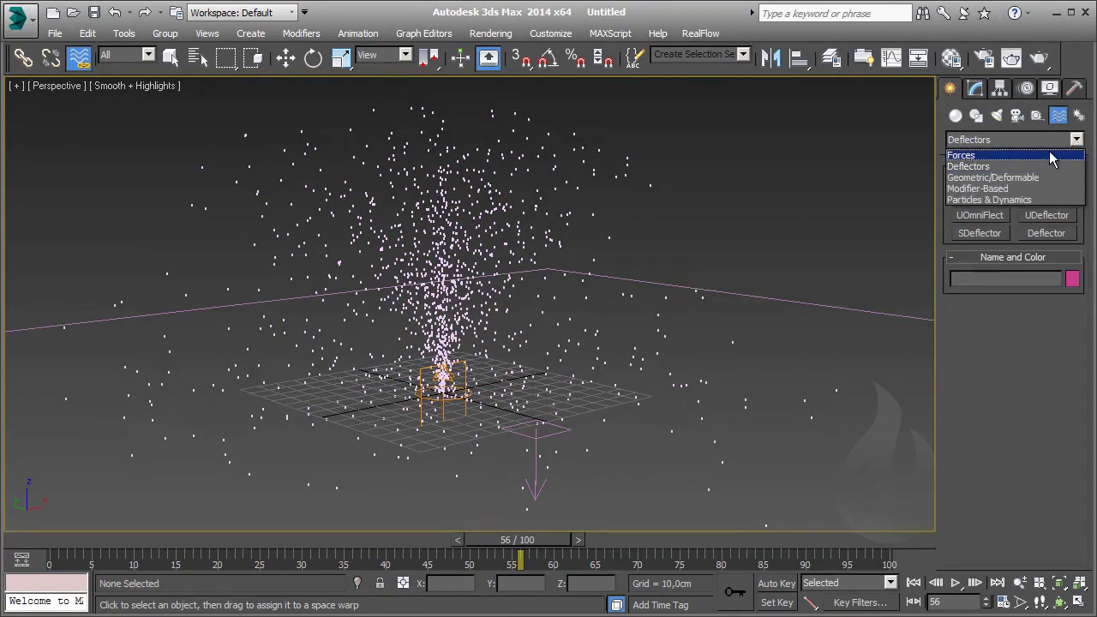
left_click(1056, 158)
left_click(1059, 219)
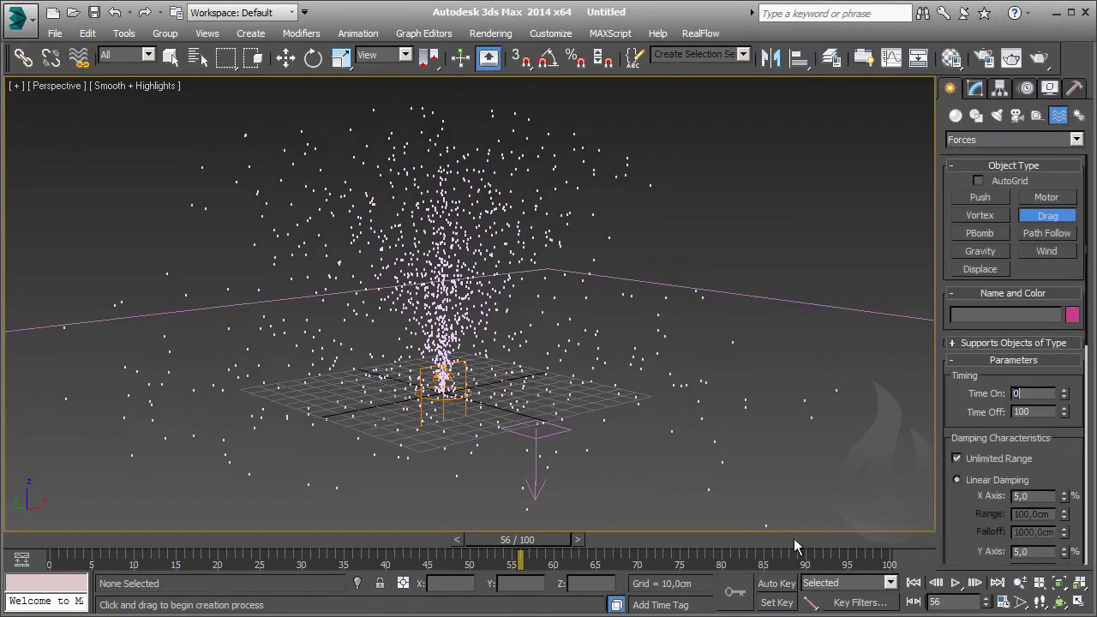
left_click(751, 481)
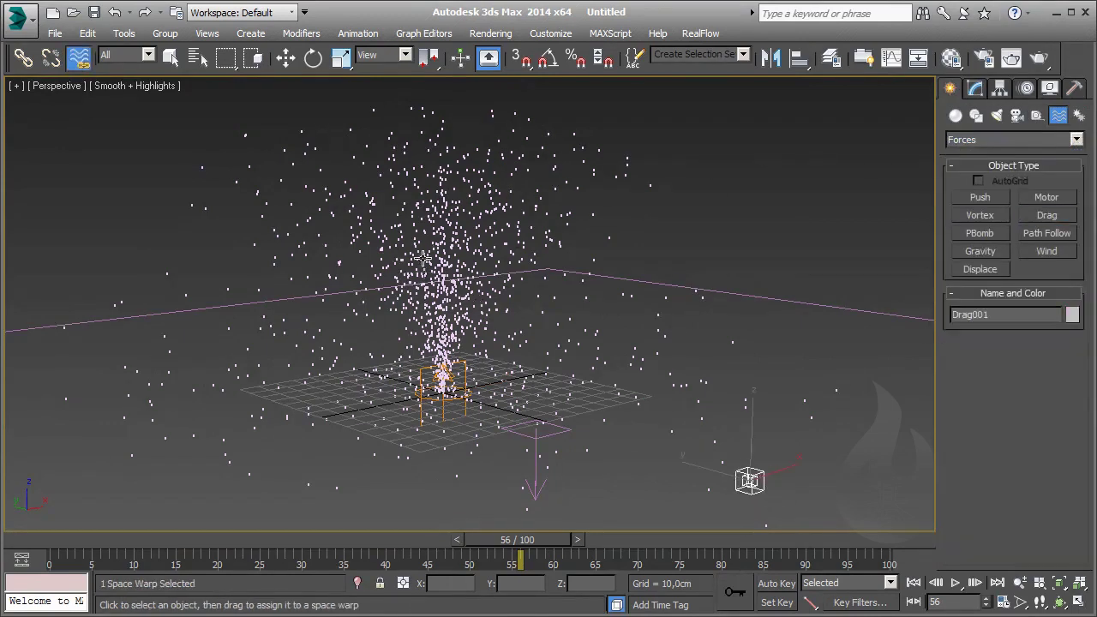
left_click_drag(425, 246, 422, 264)
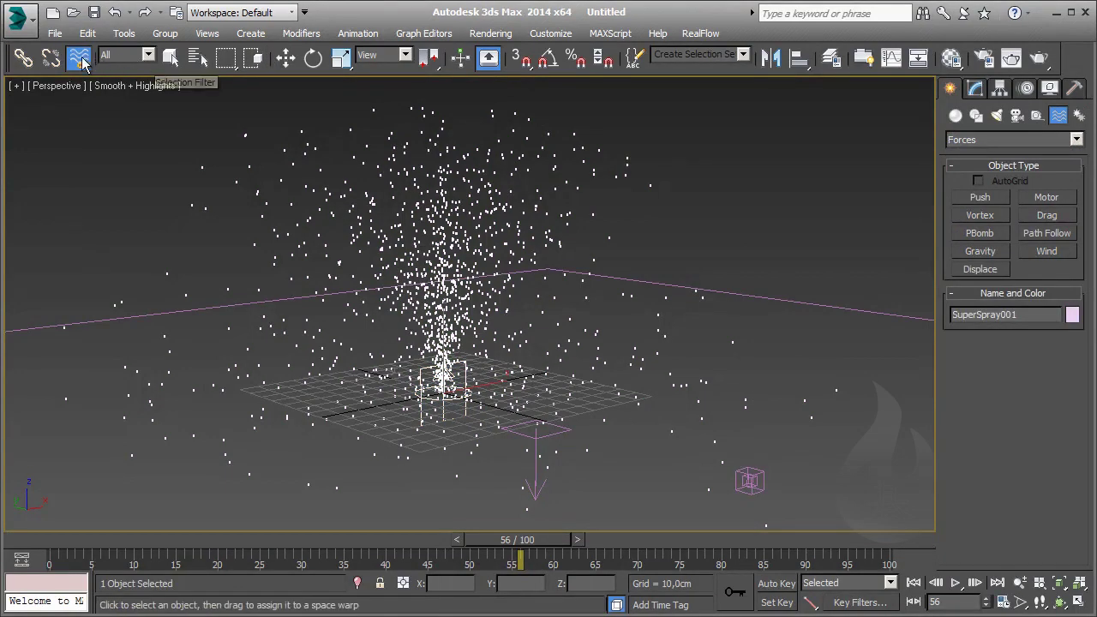
left_click_drag(538, 426, 759, 470)
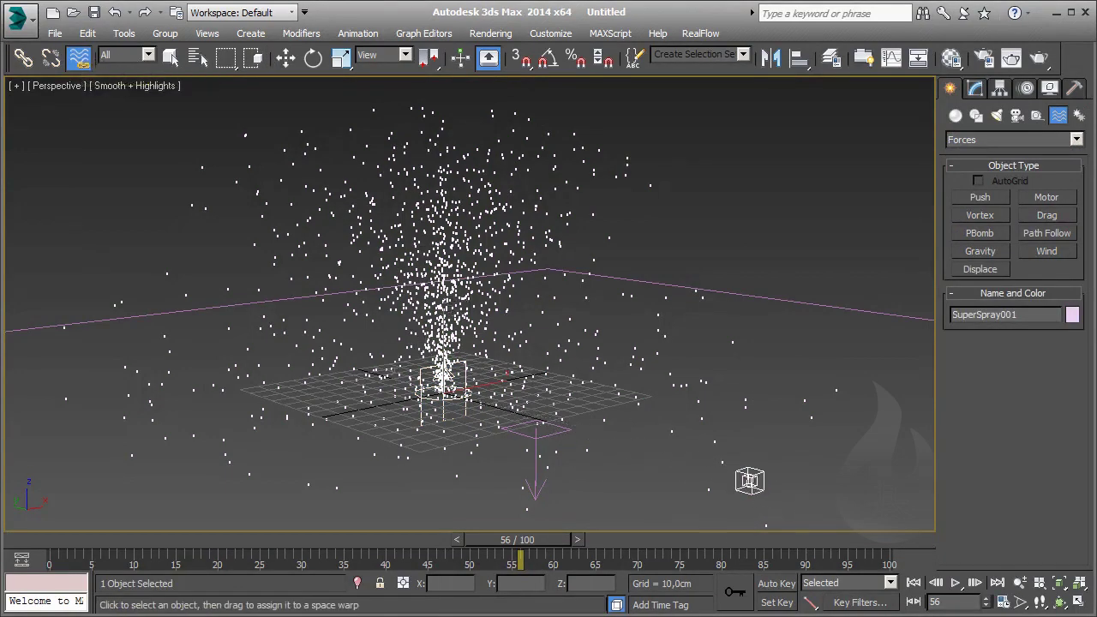
left_click(742, 306)
- Set Drag001's Time On to -30 and Time Off to 1000, previewing from frame 0
left_click(750, 480)
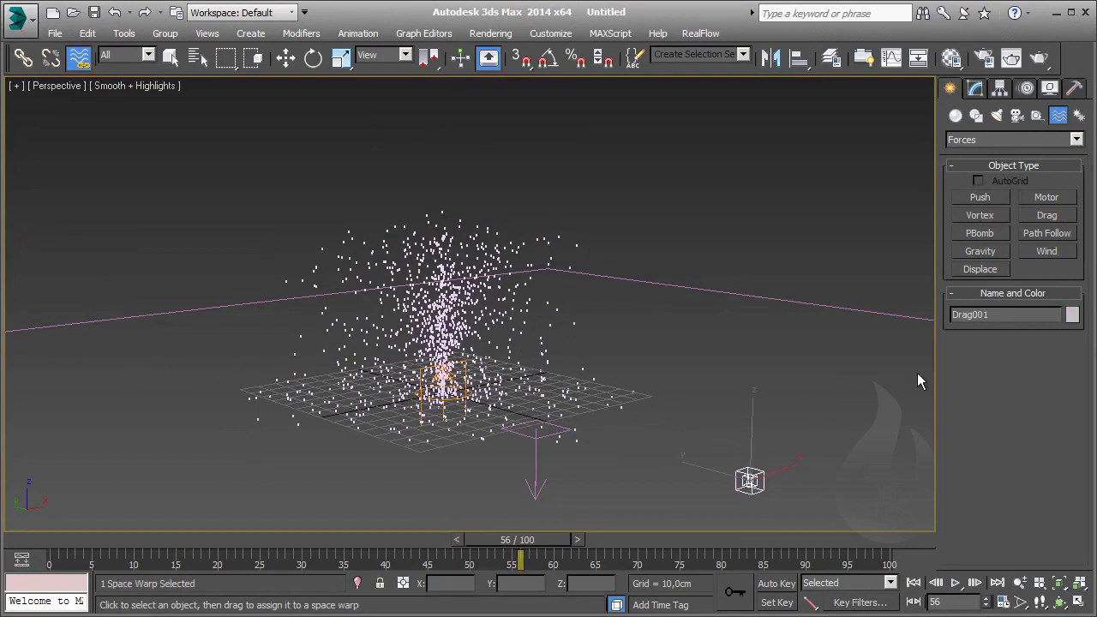
left_click(974, 88)
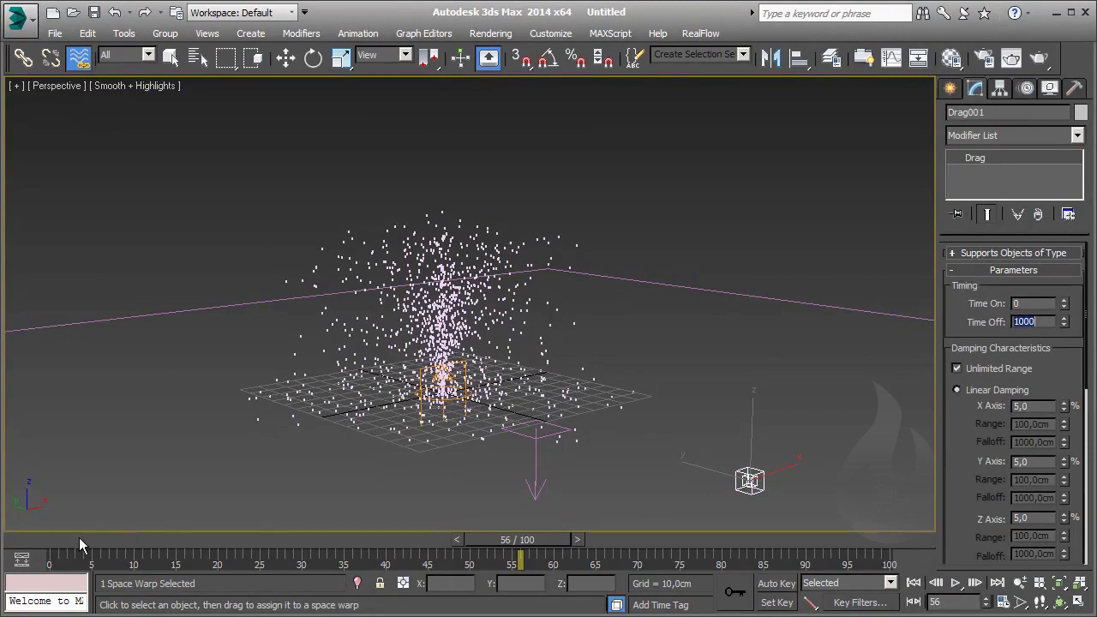
mouse_move(79, 538)
left_mouse_down()
mouse_move(176, 538)
mouse_move(24, 540)
left_mouse_up()
left_click(79, 57)
type("-30")
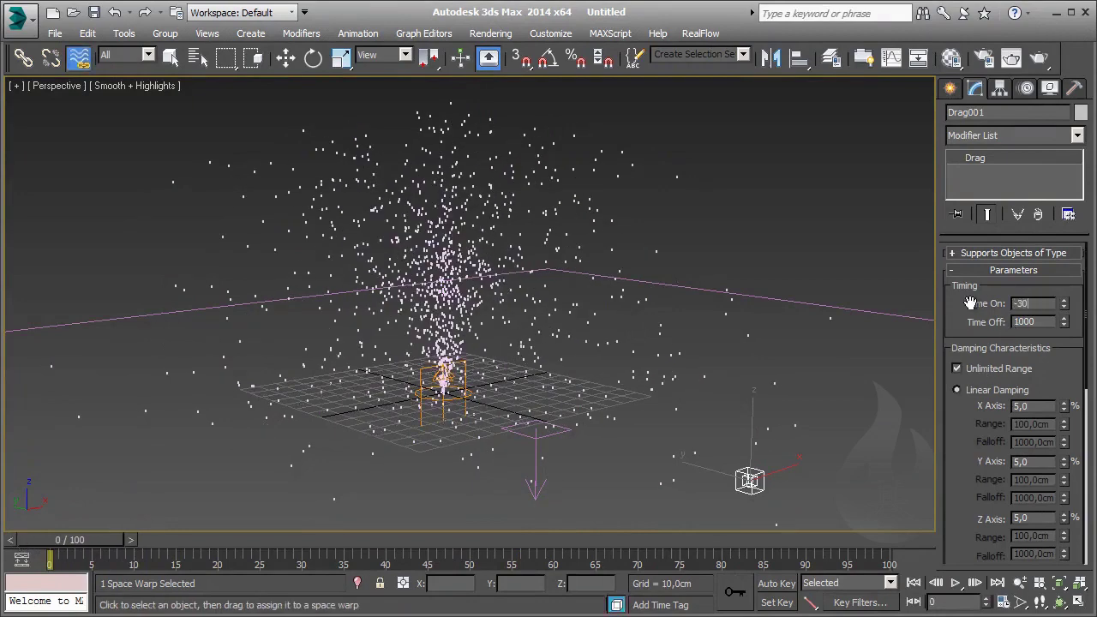
key("Return")
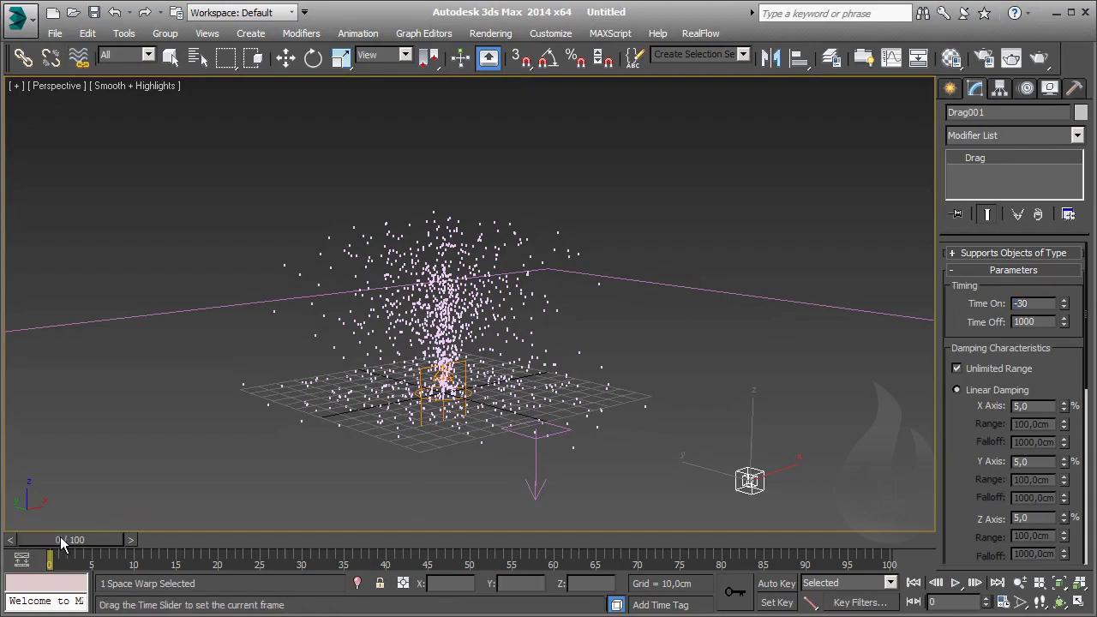
mouse_move(56, 541)
left_mouse_down()
mouse_move(948, 553)
mouse_move(48, 542)
left_mouse_up()
left_click(78, 57)
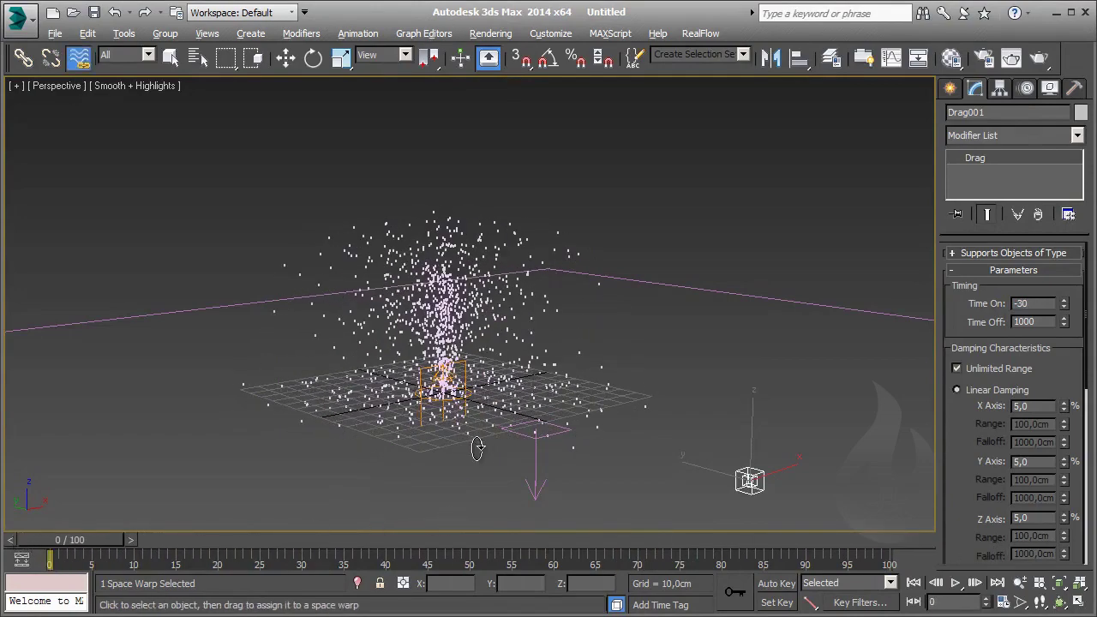